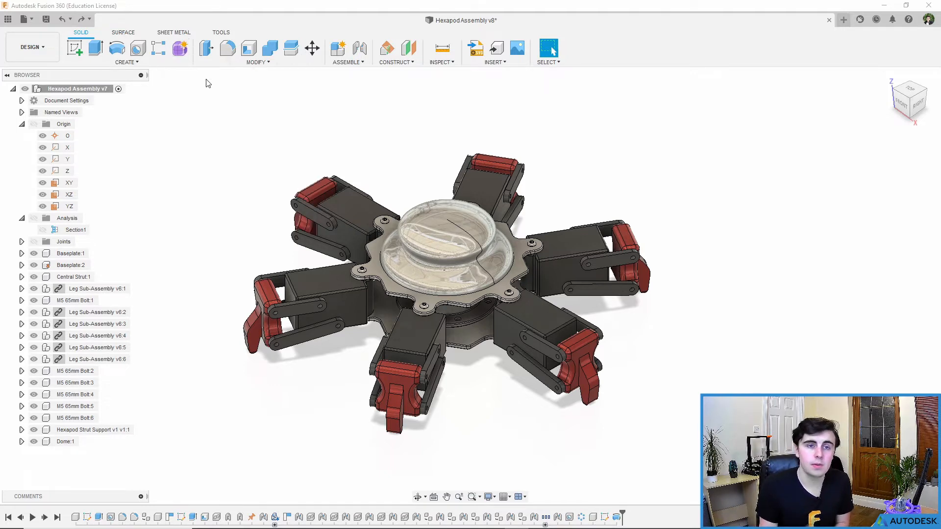
Step: Create an internal standard component named Ears in the hexapod assembly and start a new form inside it
left_click(126, 62)
left_click(125, 77)
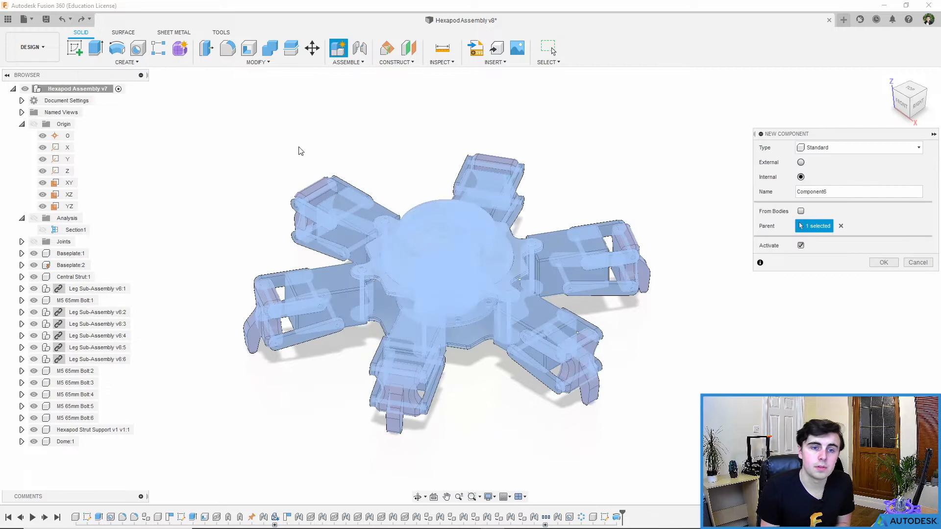
type("Ears")
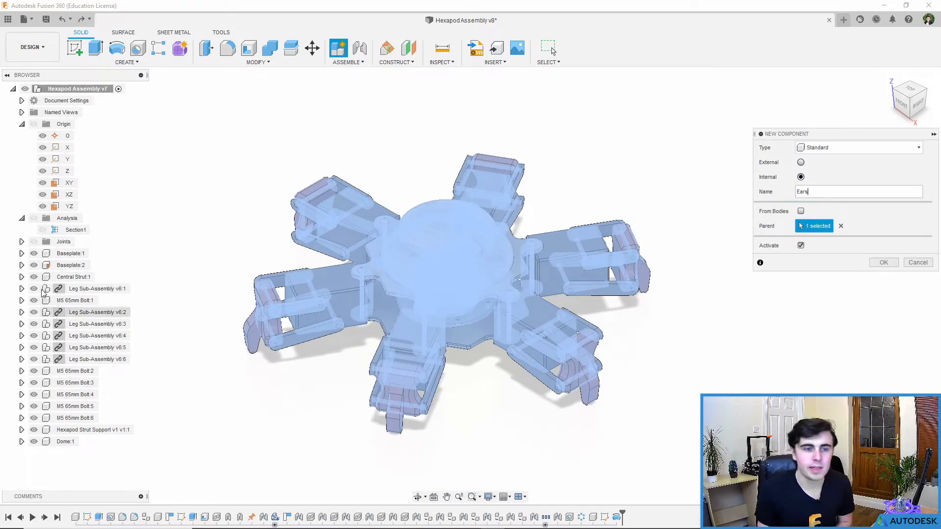
left_click(884, 263)
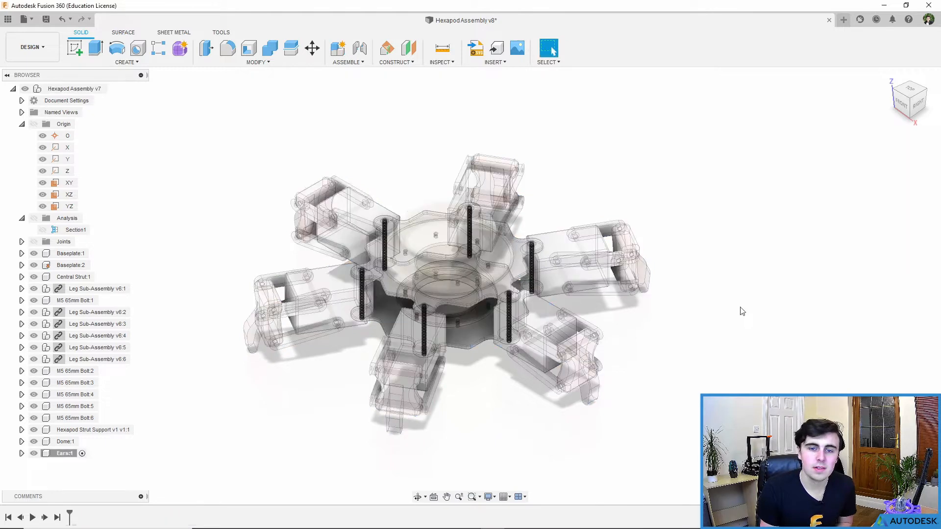
left_click(181, 50)
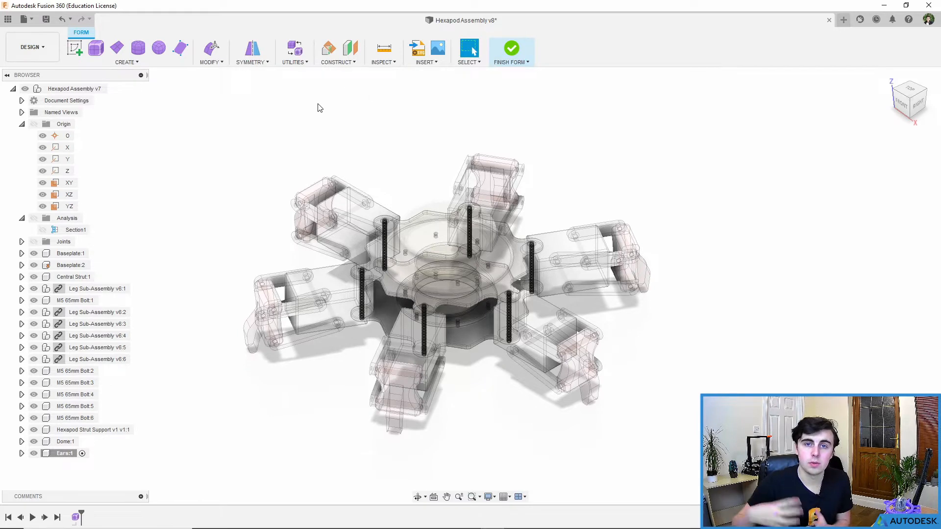
Step: Create a construction plane offset 75 mm above the XY plane, over the dome
left_click(350, 48)
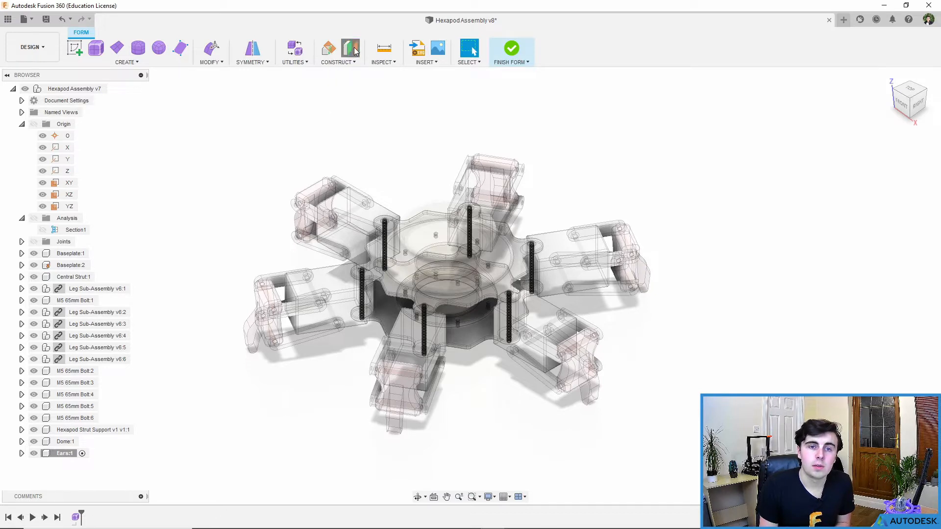
left_click(353, 62)
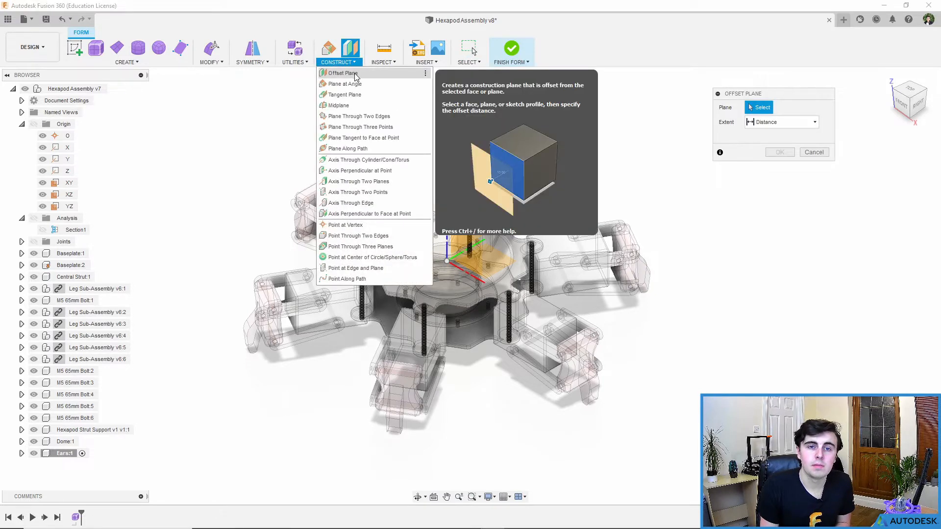
left_click(355, 62)
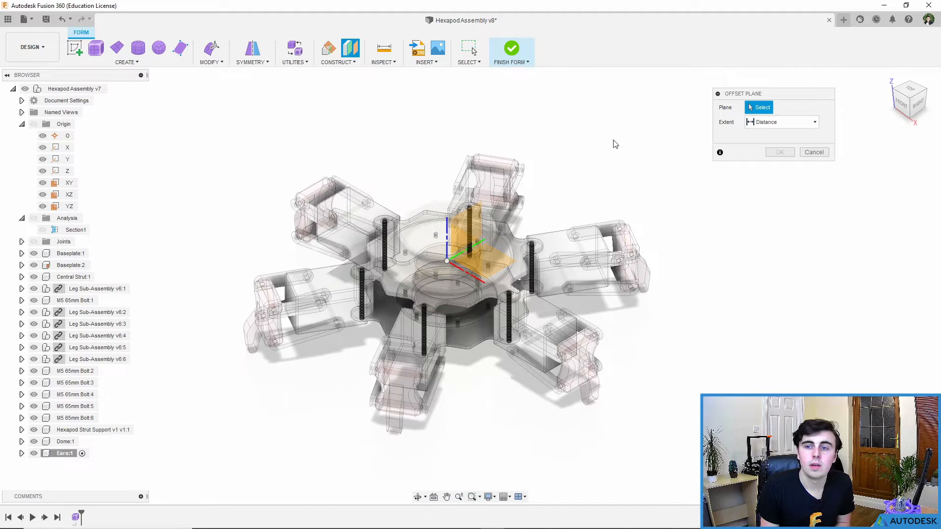
left_click(499, 263)
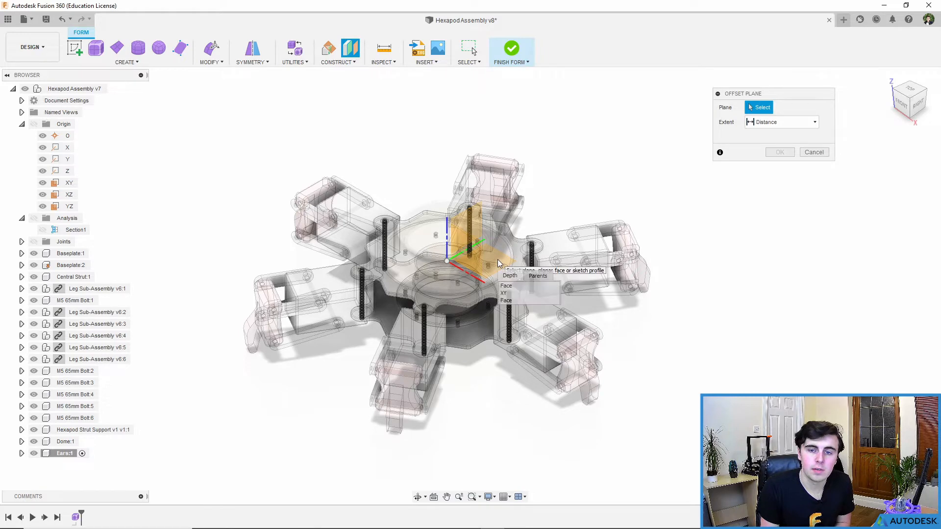
left_click(505, 299)
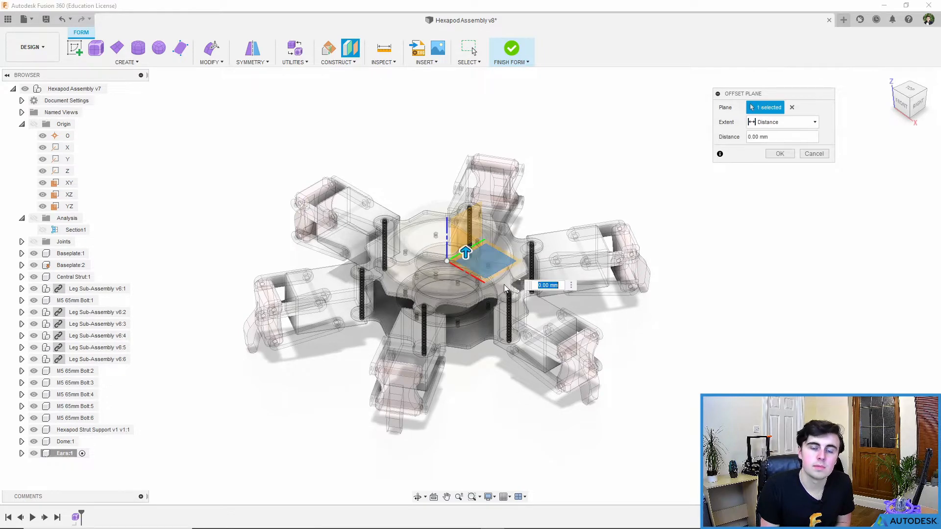
left_click_drag(466, 252, 468, 179)
left_click(901, 105)
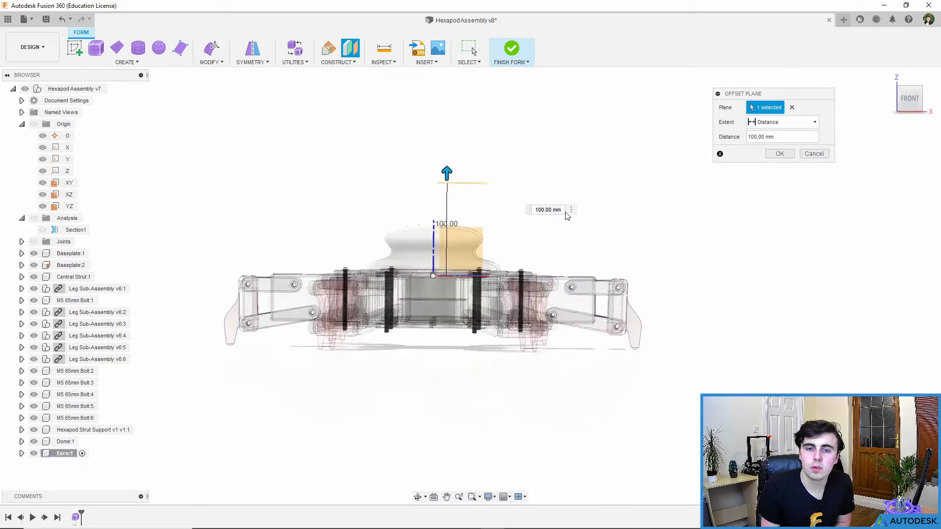
scroll(477, 191, "up", 3)
left_click_drag(477, 189, 495, 257)
scroll(558, 251, "down", 3)
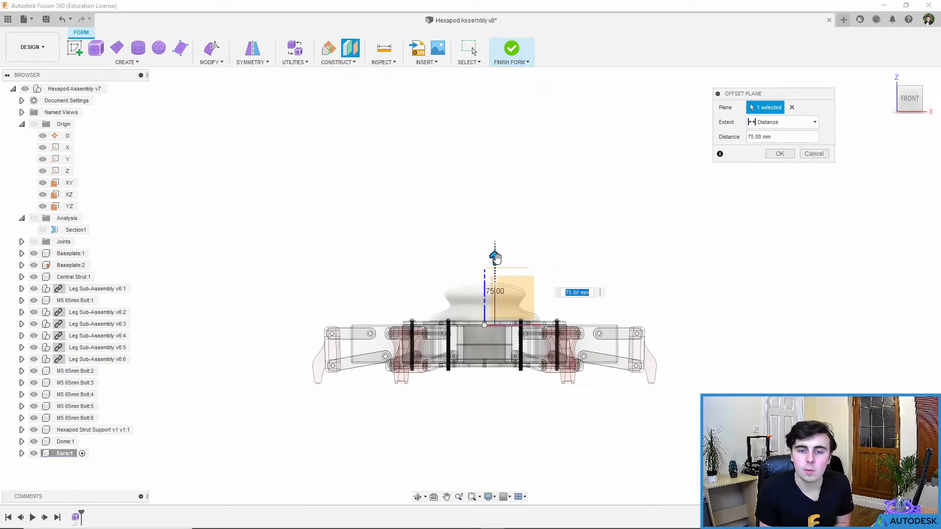
left_click(780, 154)
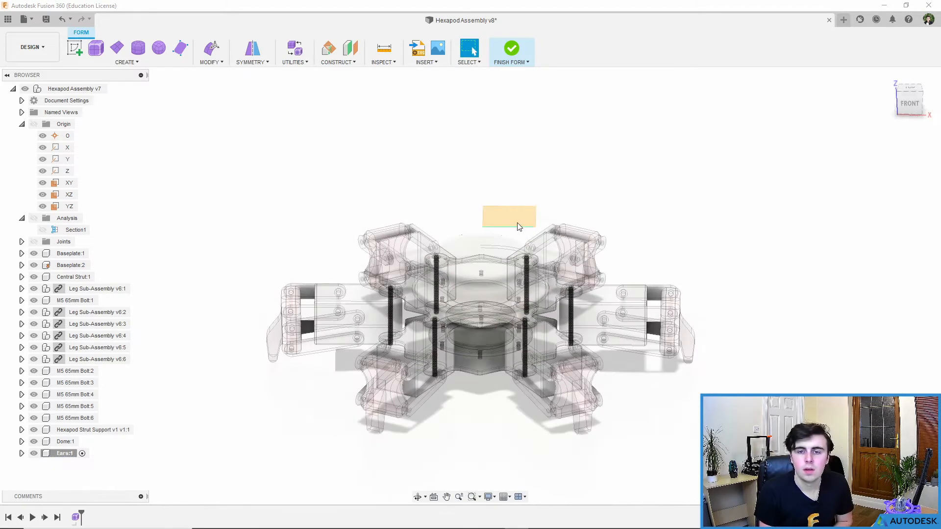
Step: Draw the base of a form box on the offset plane, centred on the origin, 20 mm long and 10 mm wide
left_click(100, 57)
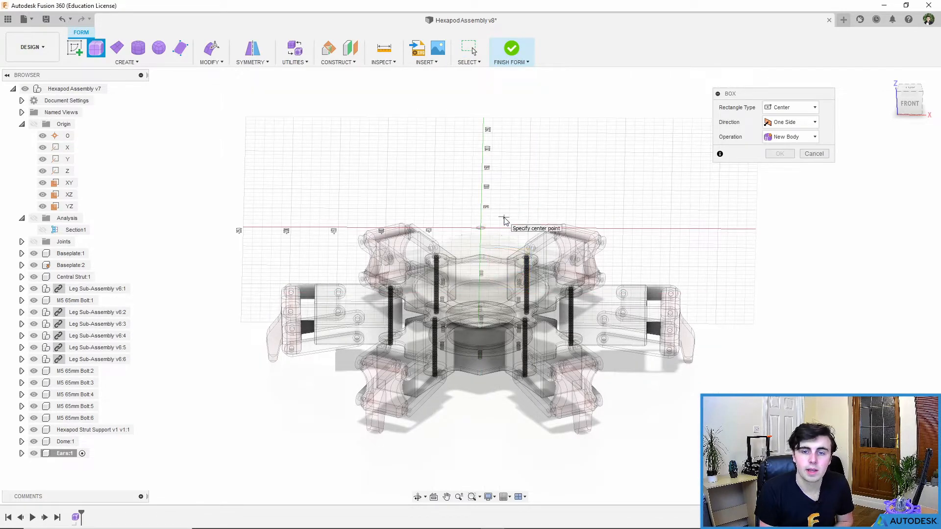
left_click(910, 90)
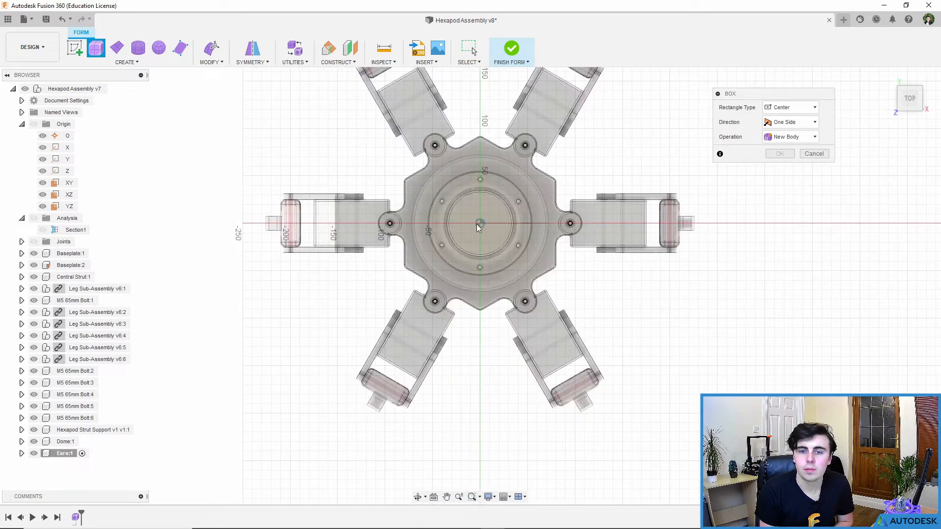
left_click(480, 224)
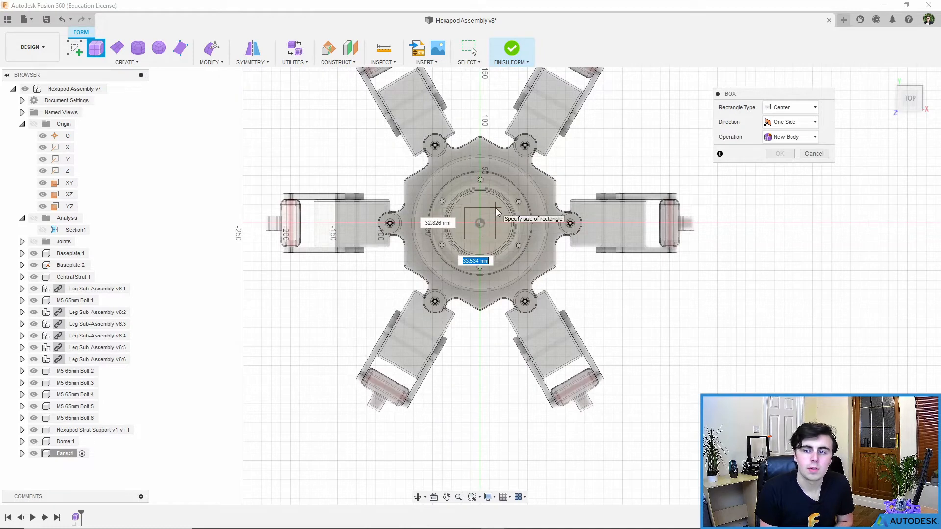
type("20")
key("Tab")
type("10")
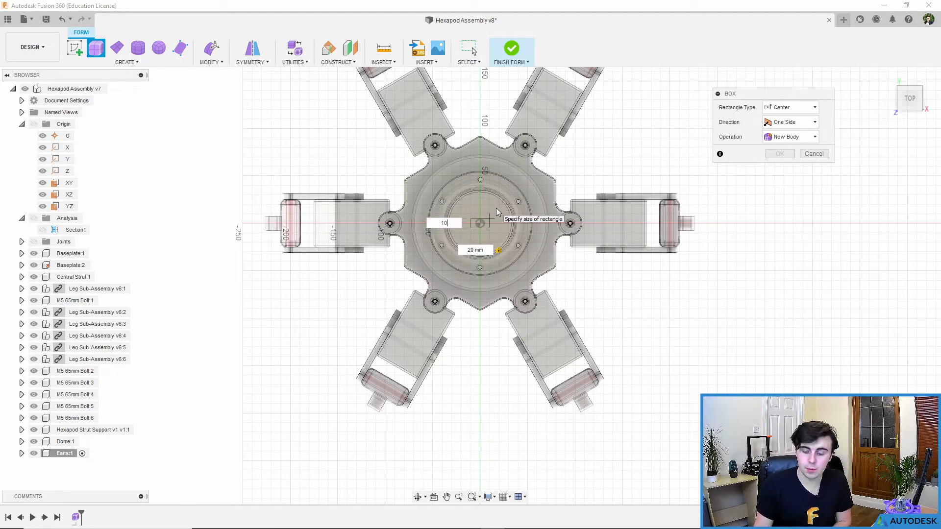
key("Return")
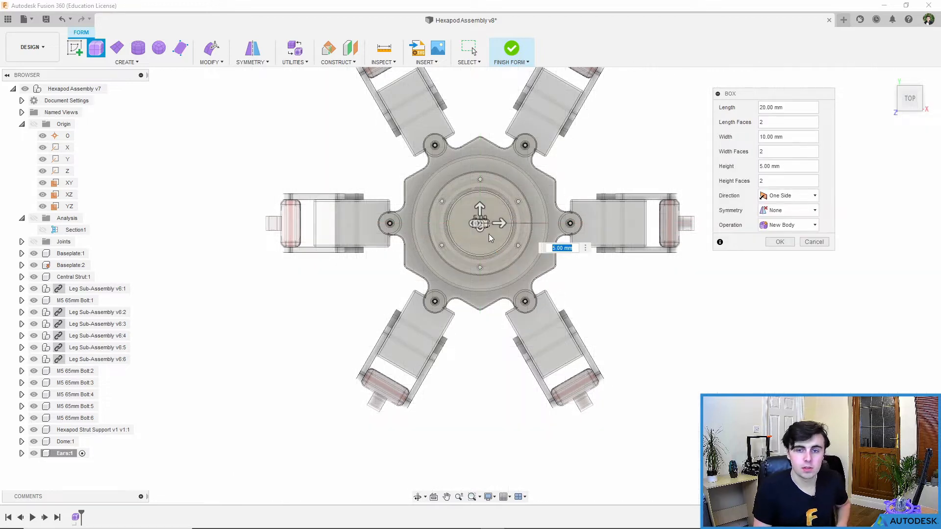
Step: Set the form box's height to 35 mm and create it as a new body
middle_click_drag(487, 238, 487, 166, "shift")
scroll(487, 166, "up", 5)
middle_click_drag(485, 198, 501, 305)
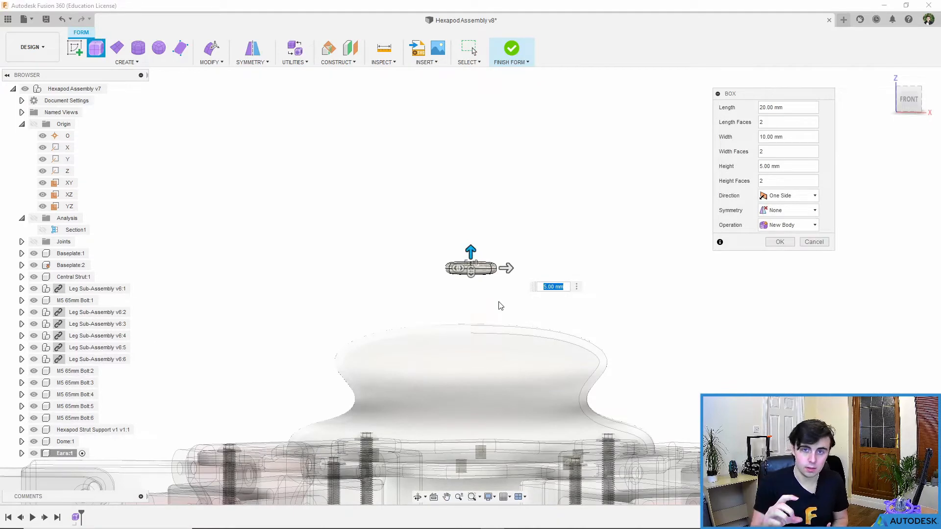
left_click_drag(475, 251, 473, 161)
scroll(501, 296, "down", 3)
left_click_drag(485, 204, 485, 219)
mouse_move(515, 315)
middle_mouse_down("shift")
mouse_move(498, 315)
mouse_move(504, 328)
mouse_move(522, 322)
mouse_move(510, 325)
middle_mouse_up("shift")
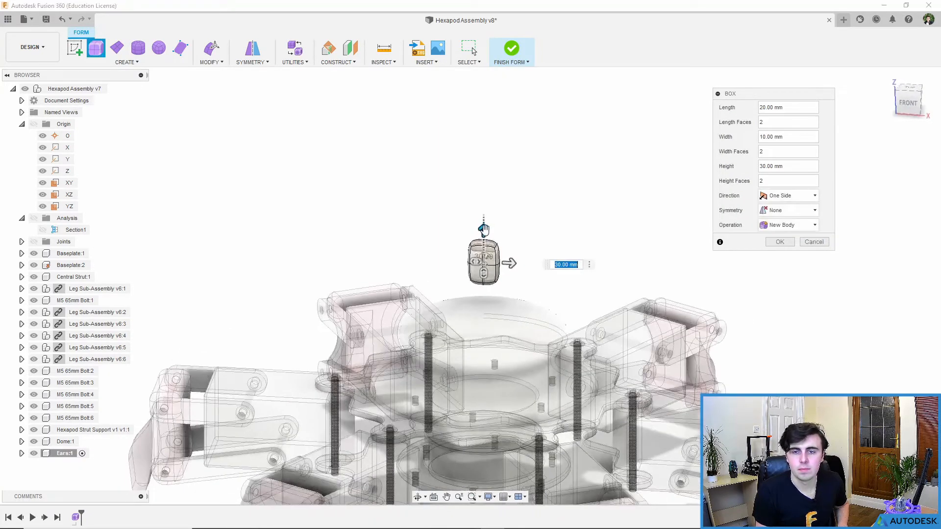
type("35")
key("Return")
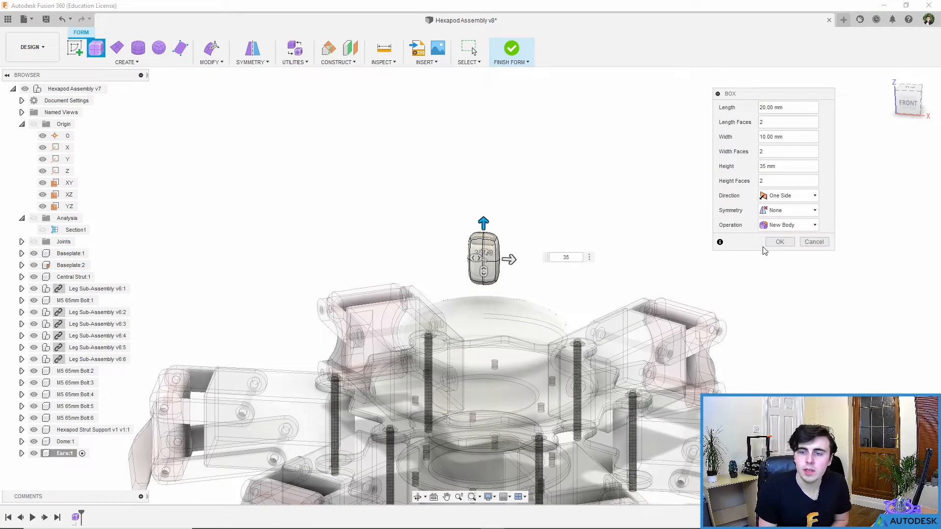
left_click(778, 243)
middle_click_drag(469, 308, 404, 318, "shift")
scroll(497, 309, "up", 5)
scroll(490, 320, "down", 5)
middle_click_drag(521, 315, 612, 317, "shift")
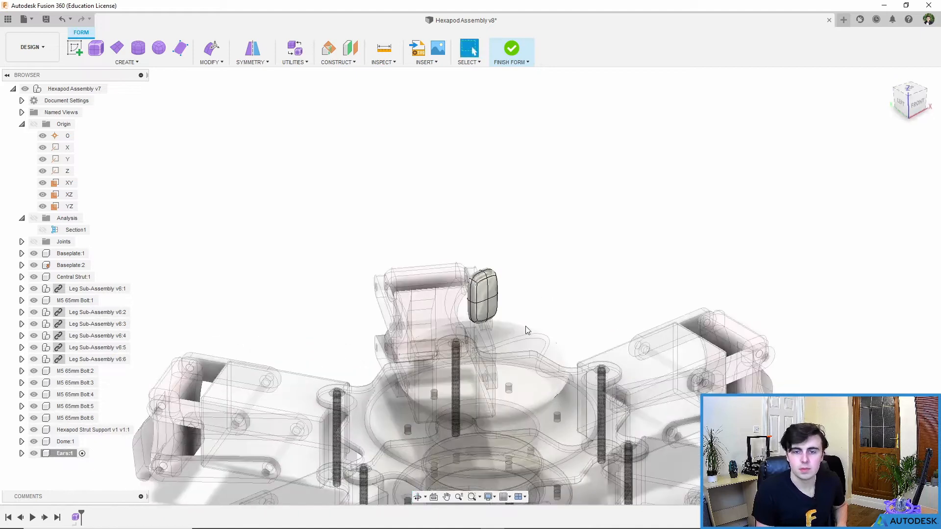
left_click(211, 62)
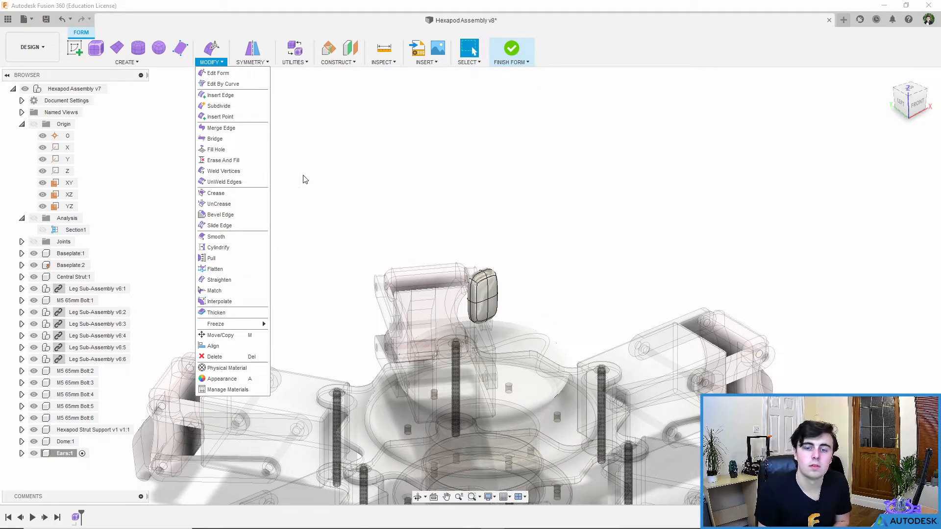
left_click(539, 229)
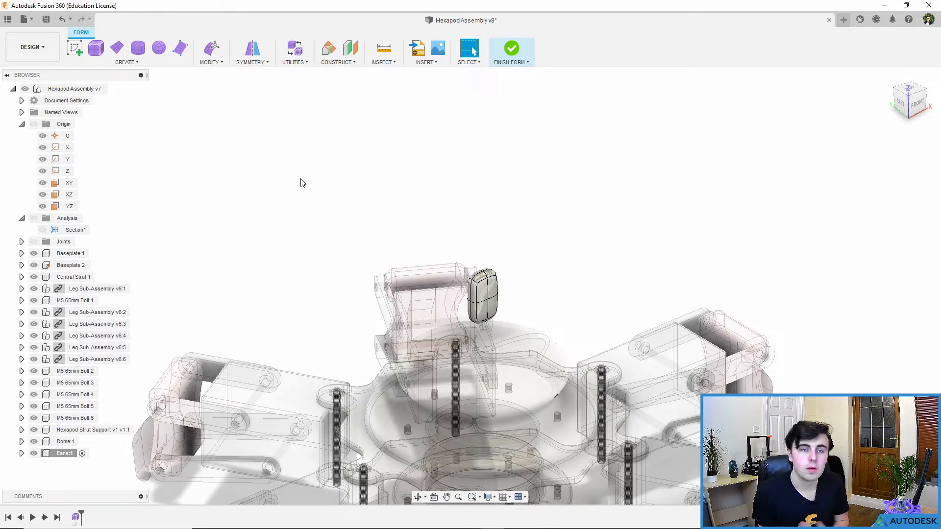
scroll(476, 293, "up", 5)
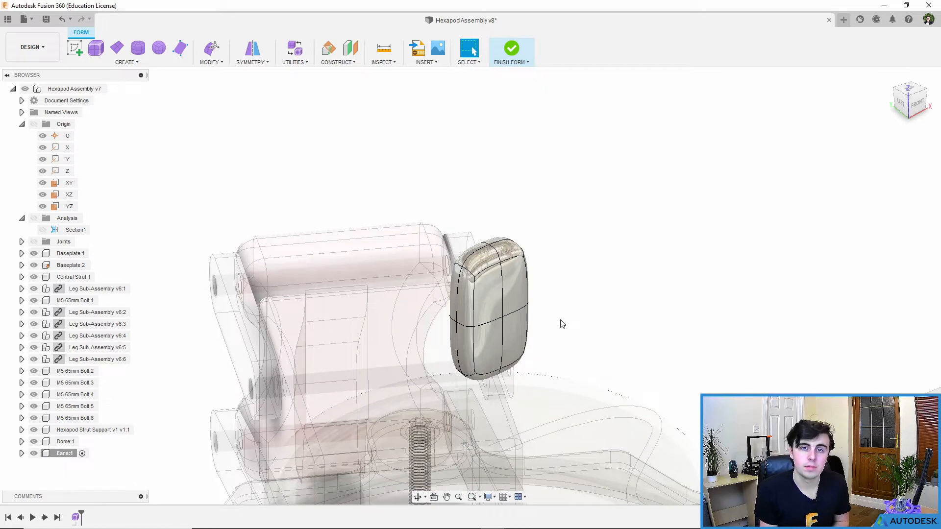
left_click(259, 61)
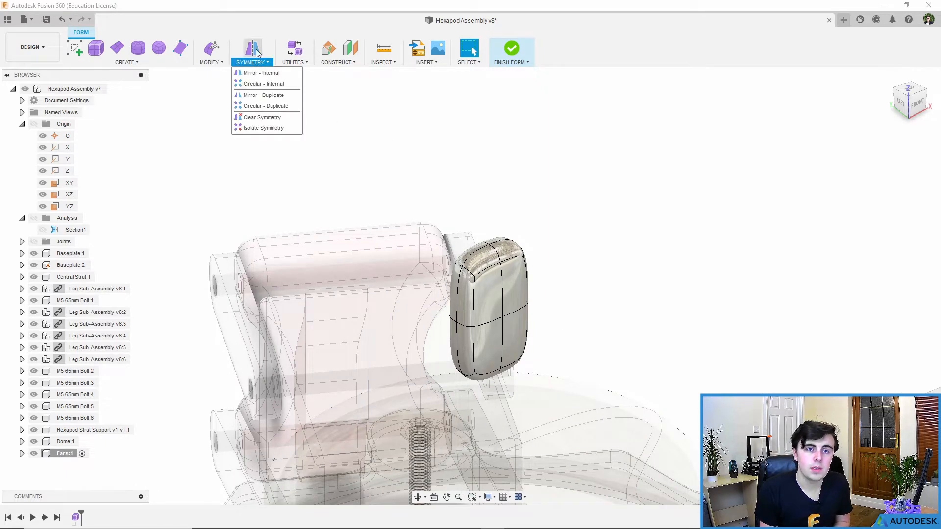
left_click(259, 62)
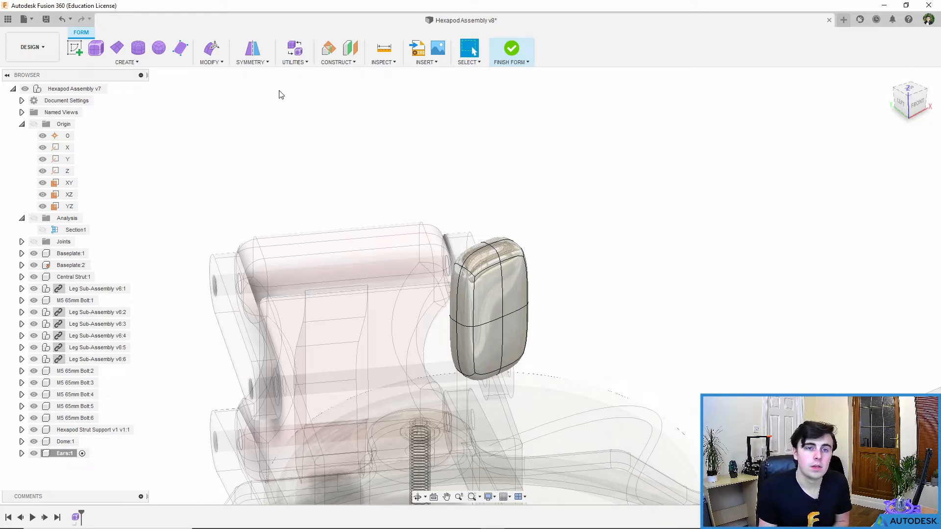
Step: Apply internal mirror symmetry to the box body using the two upper front faces either side of its vertical centreline
left_click(262, 66)
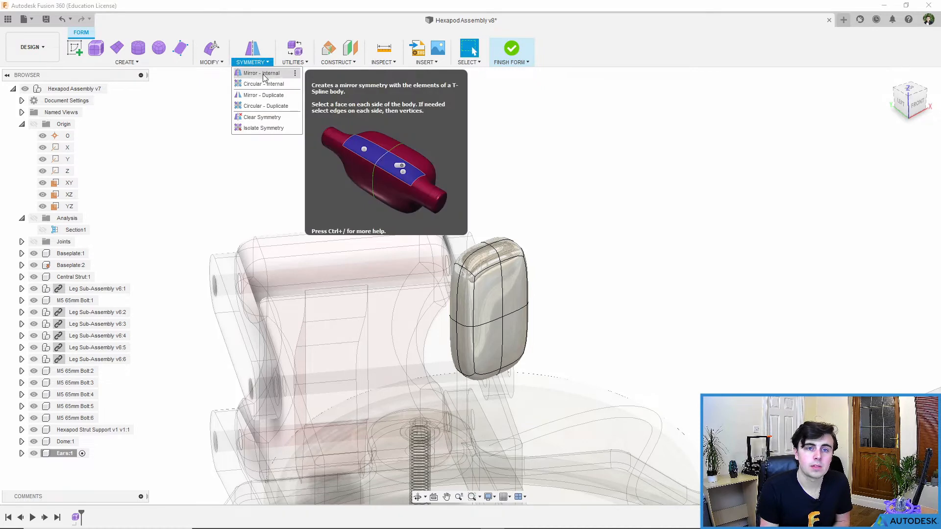
left_click(264, 73)
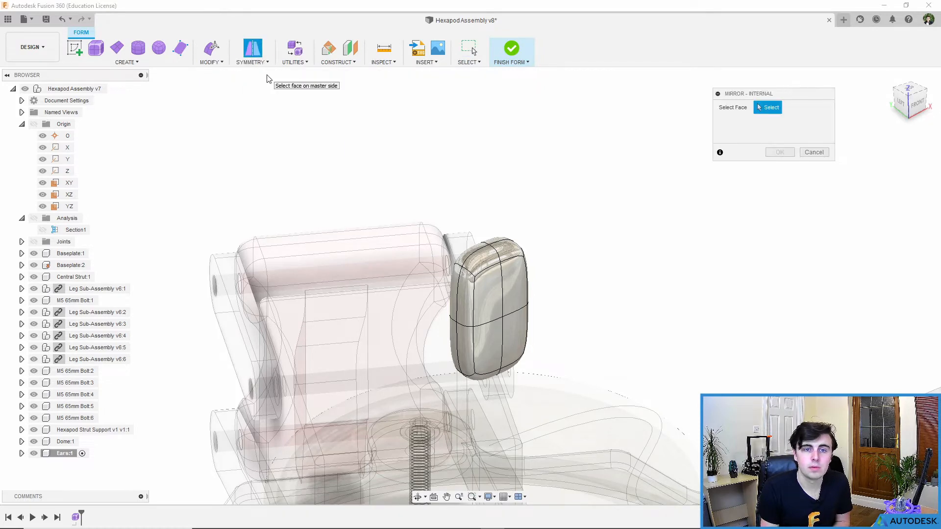
left_click(490, 300)
left_click(516, 293)
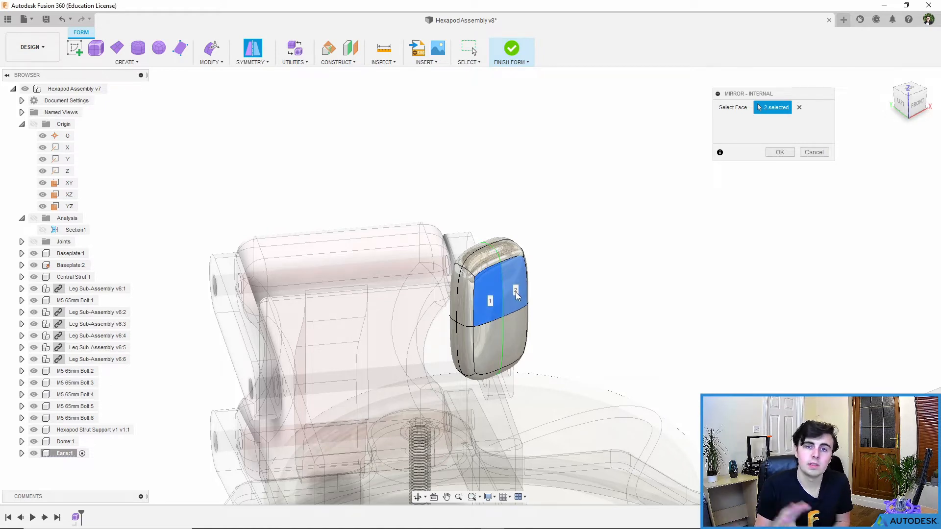
scroll(500, 296, "up", 4)
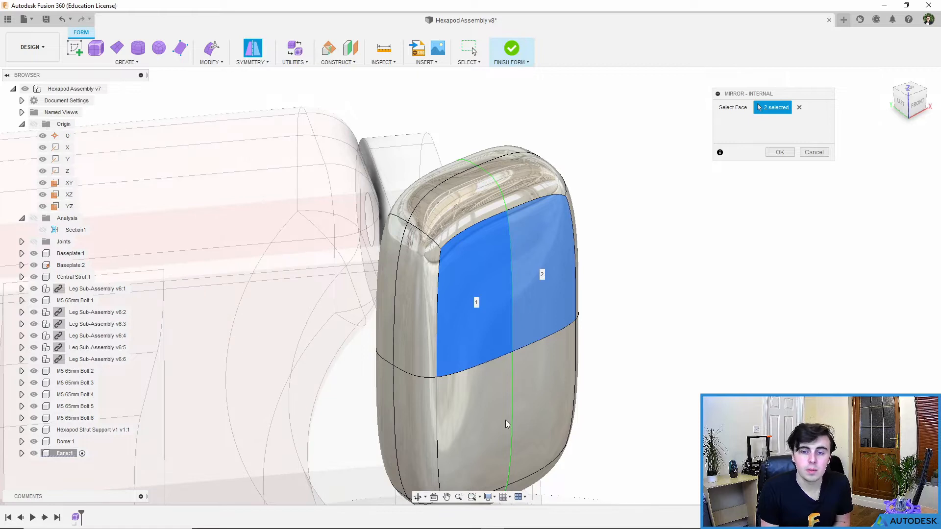
scroll(507, 424, "down", 3)
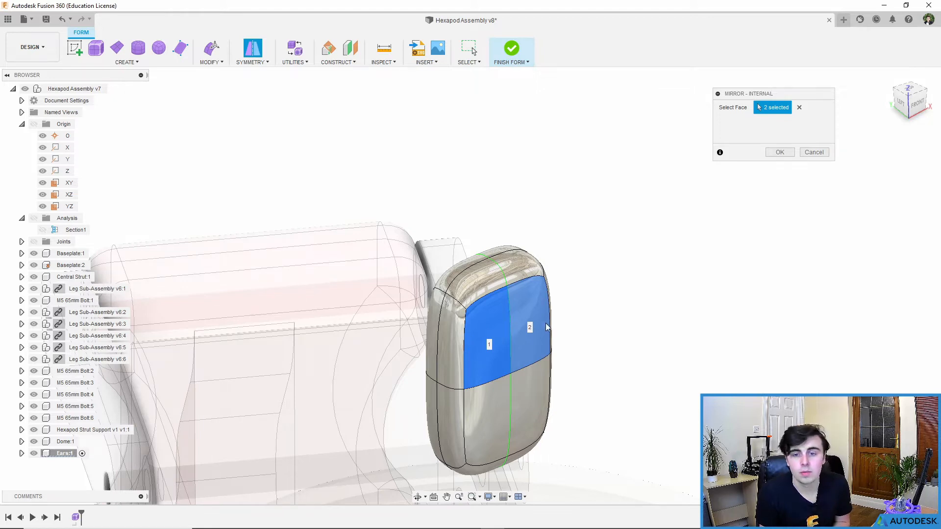
left_click(776, 154)
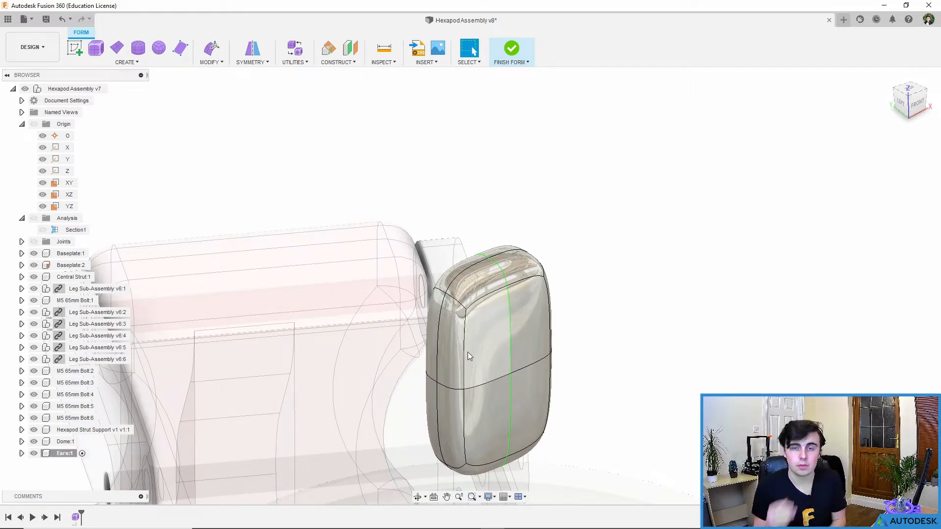
Step: Start the Edit Form command to reshape the mirrored ear body
scroll(584, 300, "down", 3)
middle_click_drag(569, 302, 545, 286, "shift")
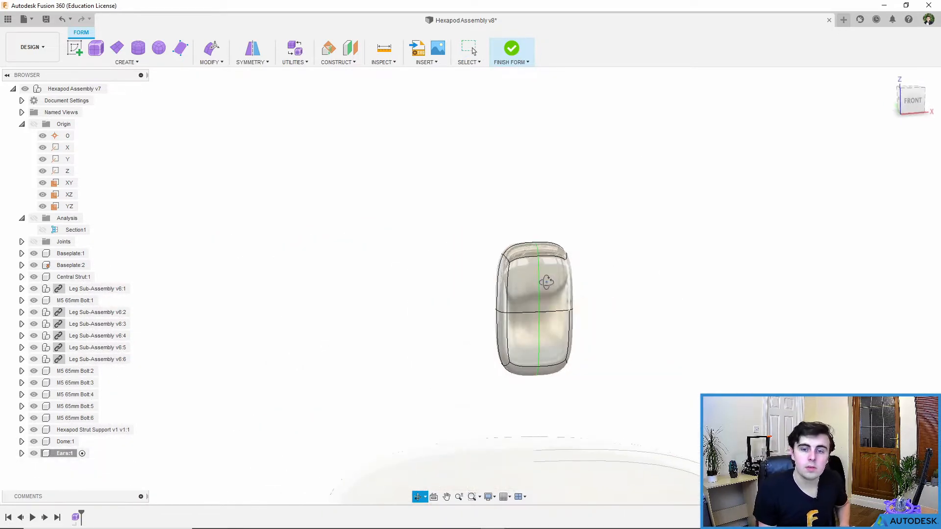
scroll(544, 286, "up", 4)
scroll(544, 287, "down", 2)
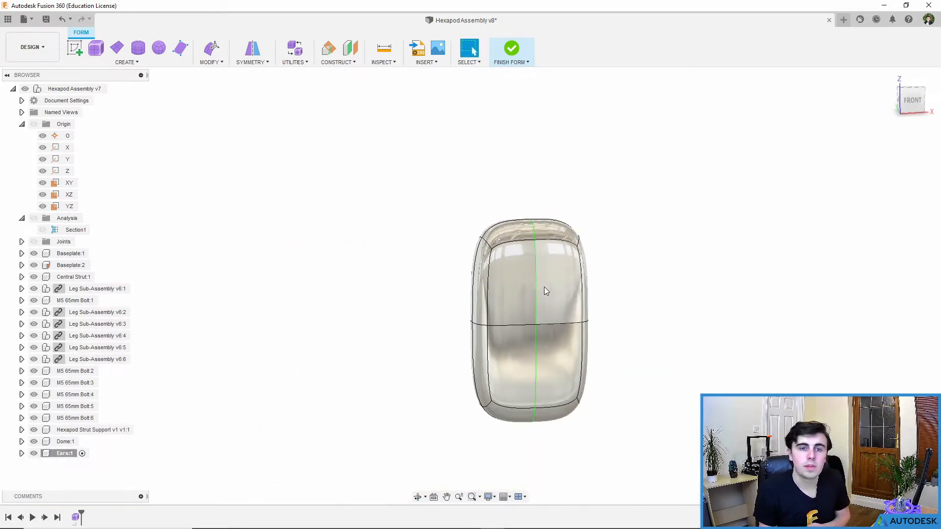
left_click(221, 63)
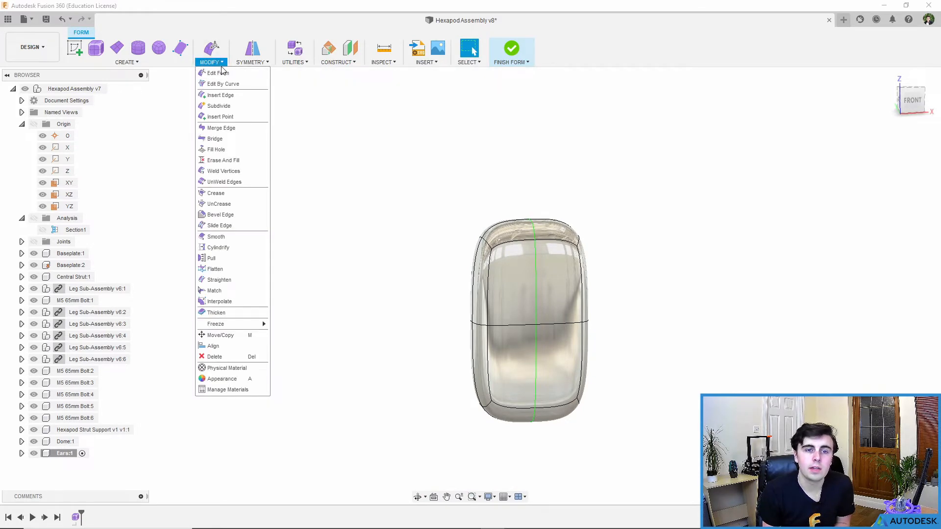
left_click(220, 73)
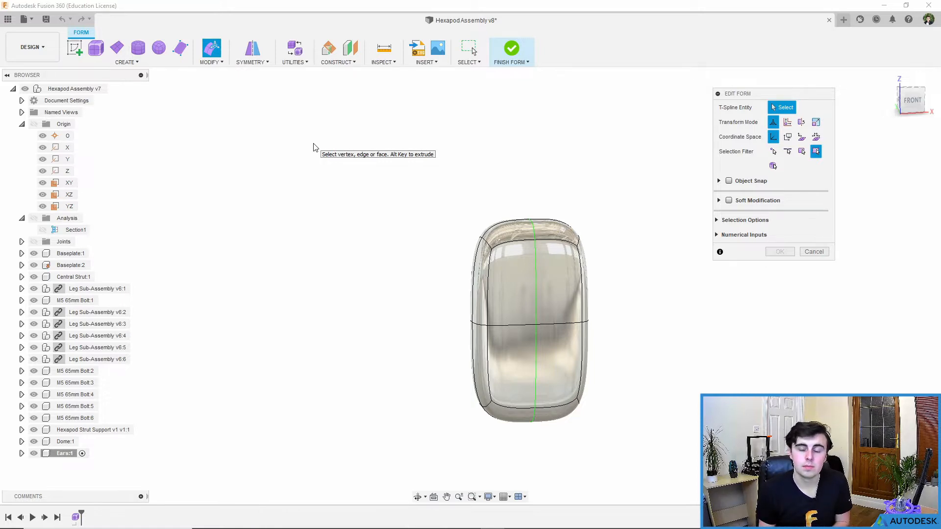
Step: Try pulling the upper front face of the ear body 1 mm outward along the Y axis
mouse_move(600, 290)
middle_mouse_down("shift")
mouse_move(621, 301)
mouse_move(612, 297)
middle_mouse_up("shift")
left_click(496, 252)
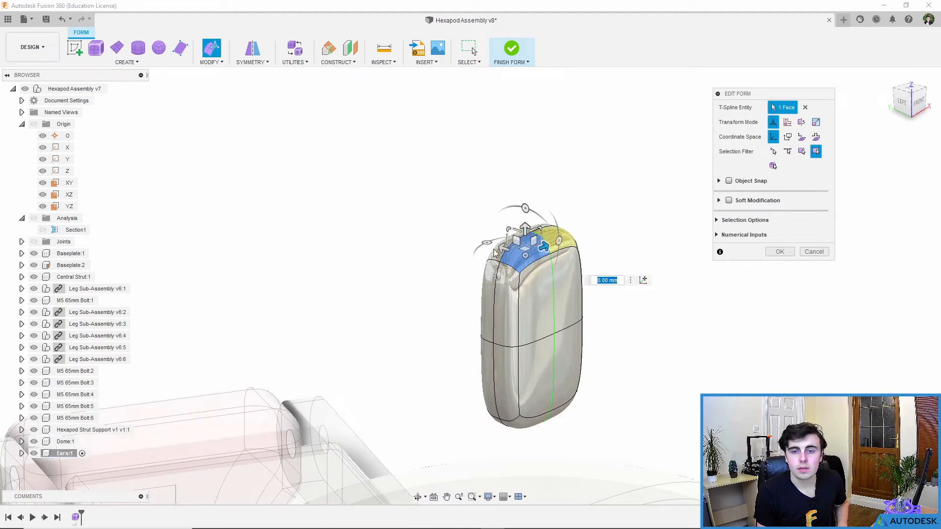
left_click(527, 302)
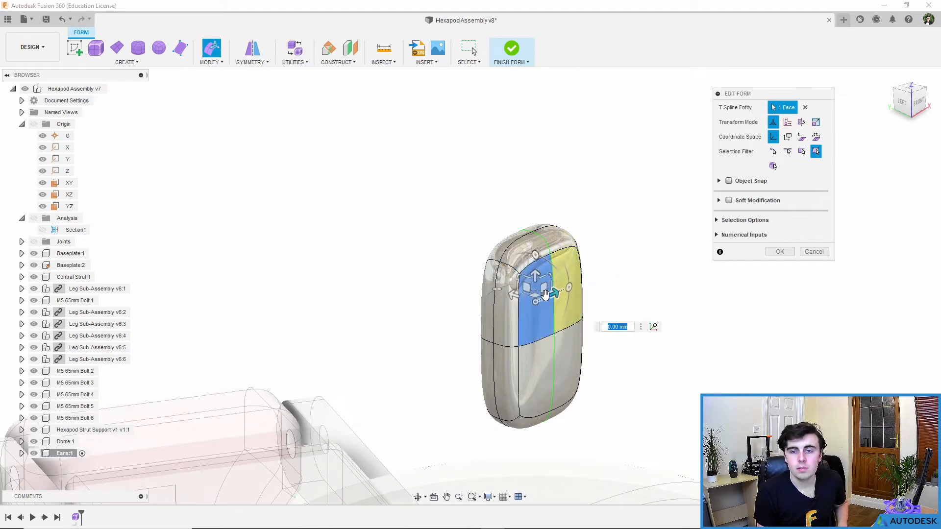
mouse_move(525, 298)
left_mouse_down()
mouse_move(511, 291)
mouse_move(687, 337)
mouse_move(699, 376)
mouse_move(516, 309)
left_mouse_up()
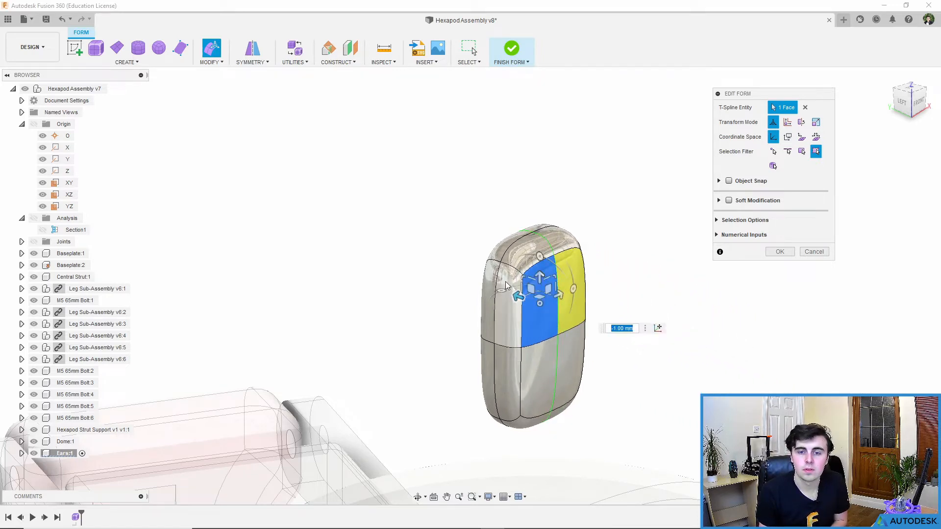
Step: Try moving the two upper side edges 1 mm along the Y axis and scaling them by about 1.05
left_click(519, 254)
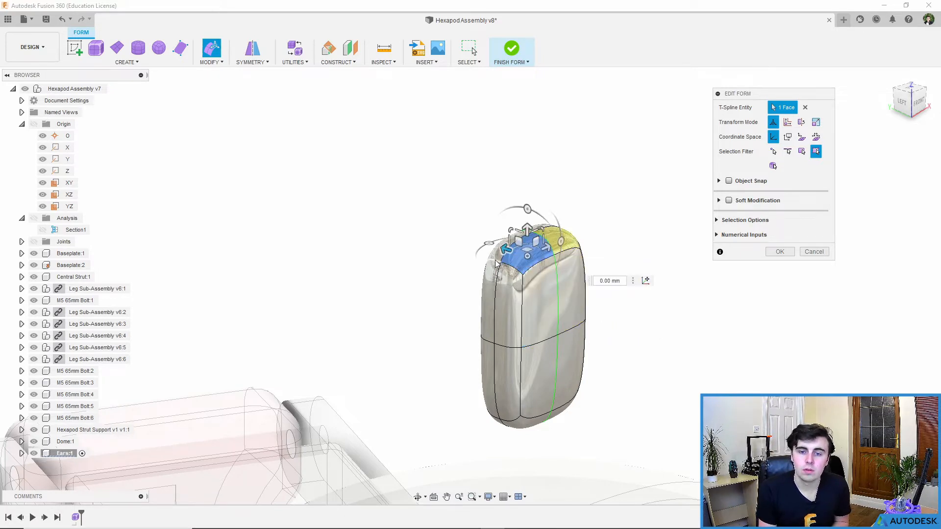
left_click(505, 268)
left_click(511, 267, "shift")
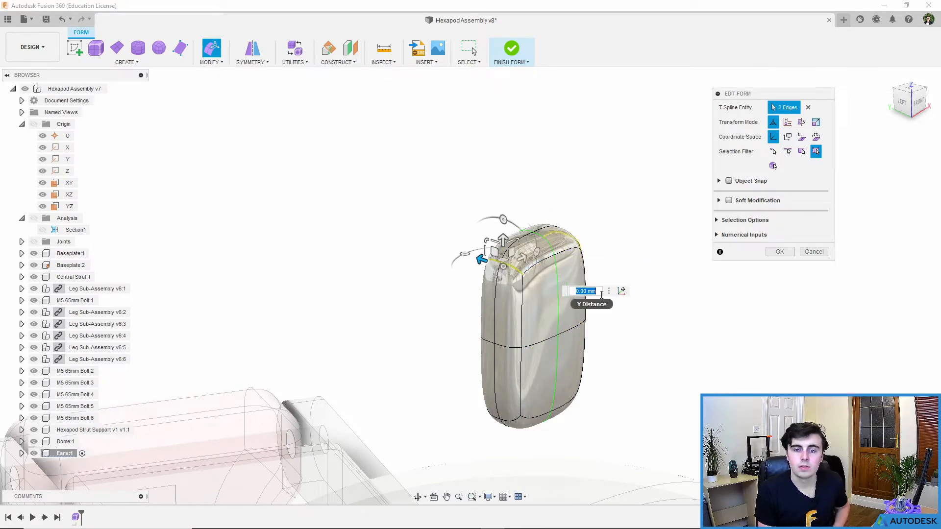
scroll(534, 268, "up", 5)
middle_click_drag(533, 266, 413, 254, "shift")
scroll(527, 247, "down", 5)
scroll(533, 246, "up", 5)
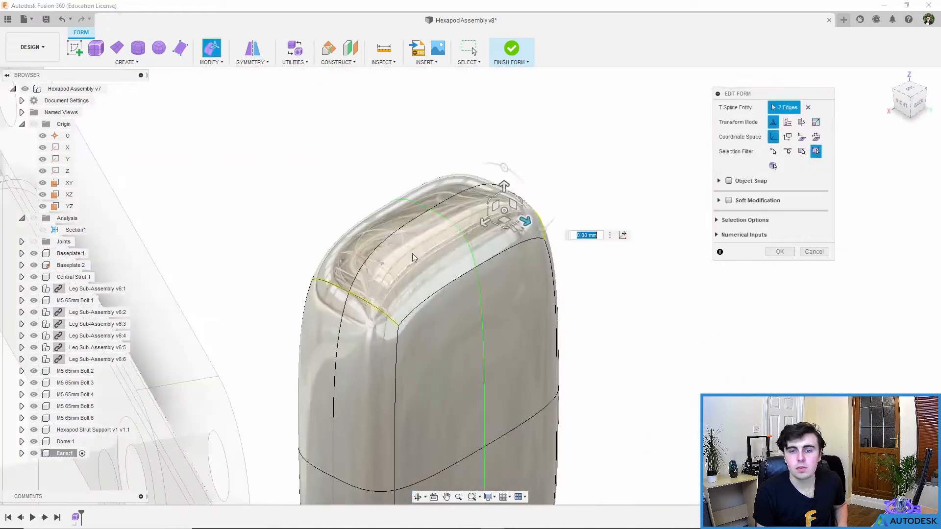
middle_click_drag(548, 203, 510, 231, "shift")
scroll(515, 202, "up", 5)
middle_click_drag(510, 230, 530, 235, "shift")
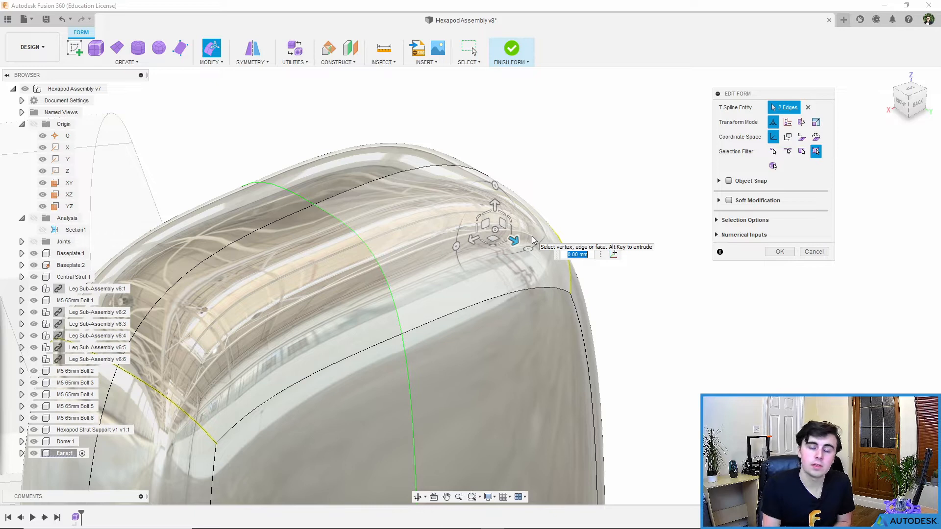
mouse_move(514, 240)
left_mouse_down()
mouse_move(580, 288)
mouse_move(497, 235)
left_mouse_up()
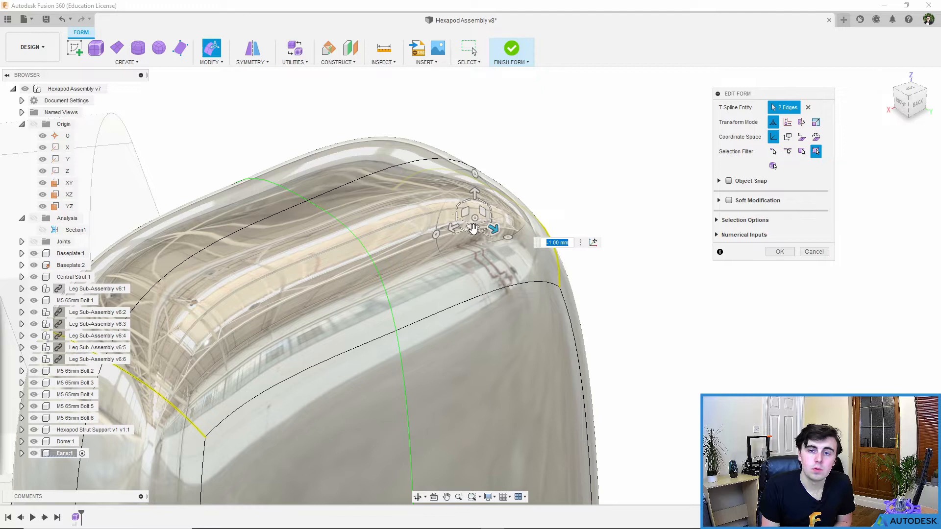
left_click_drag(483, 211, 455, 229)
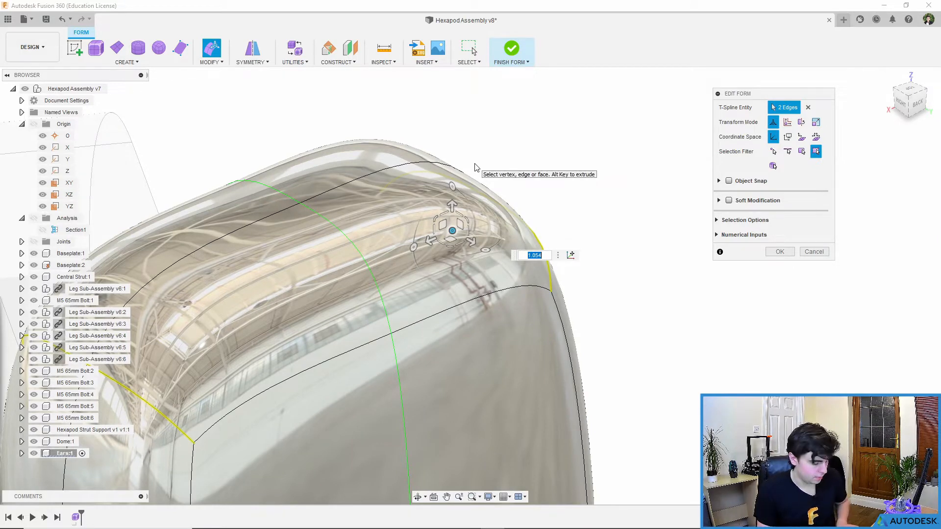
Step: Undo the trial edits to the upper front face and the upper side edges
key("ctrl+z")
key("ctrl+z")
key("ctrl+z")
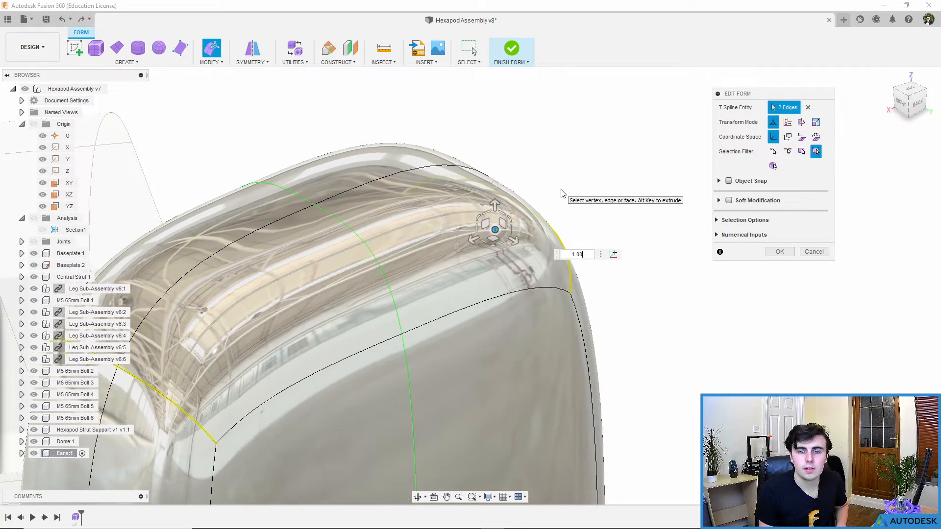
key("ctrl+z")
key("ctrl+z")
key("ctrl+z")
key("ctrl+z")
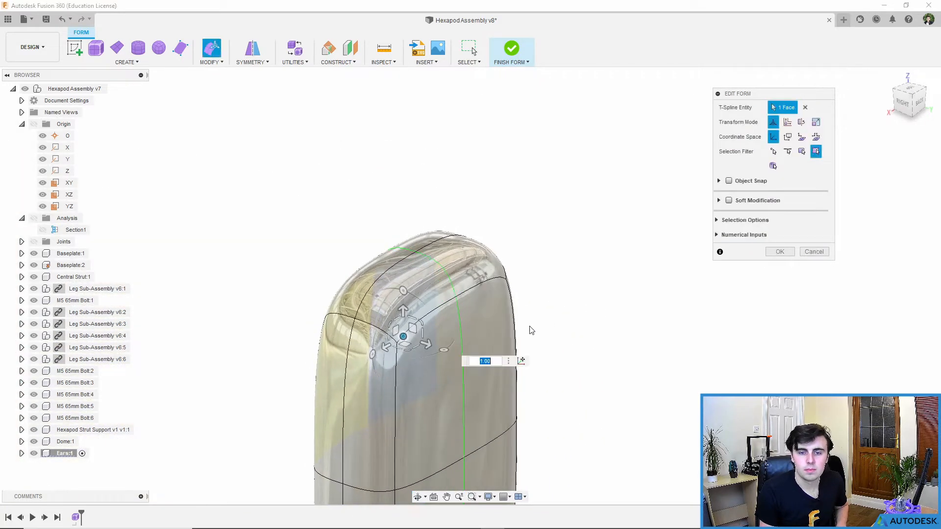
key("ctrl+z")
key("ctrl+z")
key("ctrl+z")
key("ctrl+z")
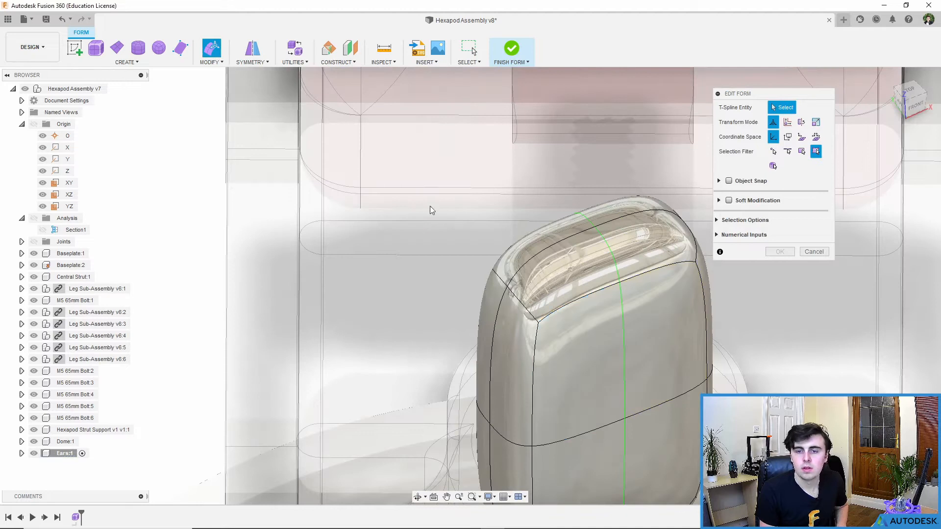
Step: Taper the ear's top by moving the two upper side edges about 7 mm inward and 0.5 mm down in the front view
middle_click_drag(557, 264, 378, 294)
left_click(340, 329)
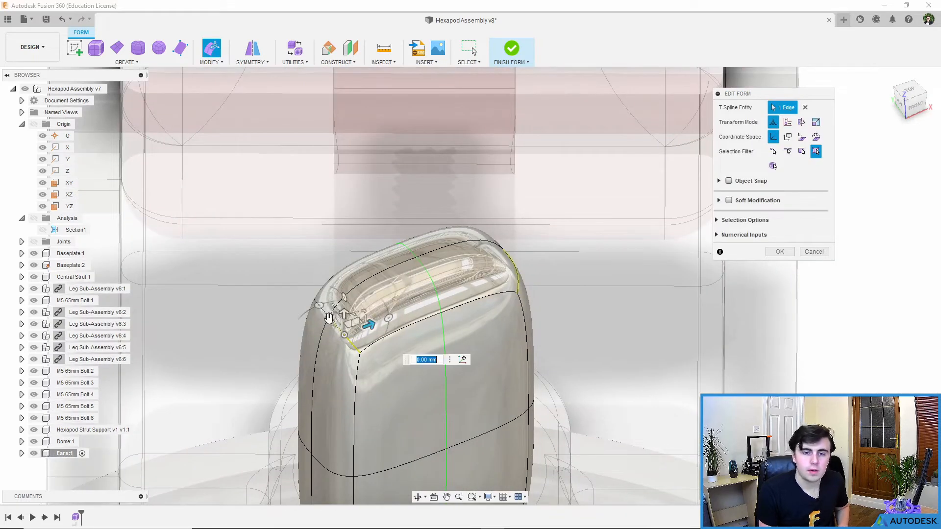
left_click(320, 309, "shift")
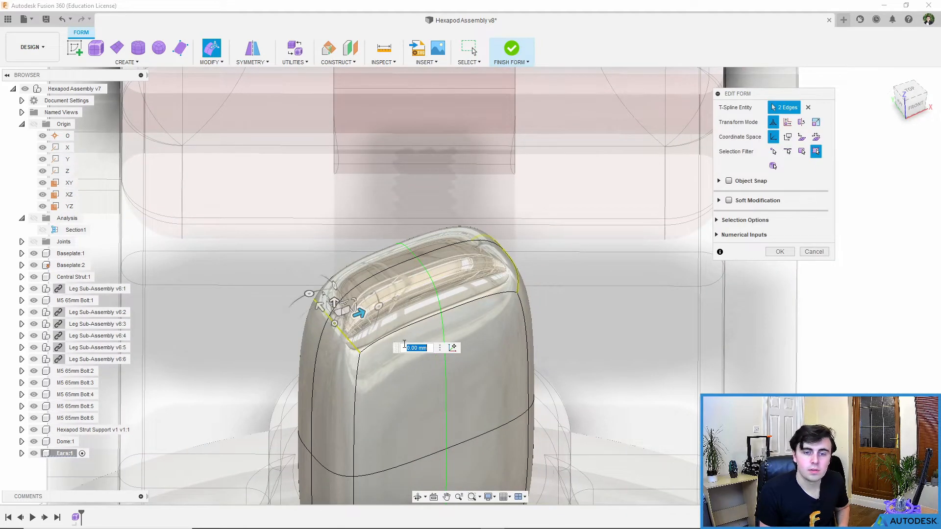
left_click(912, 109)
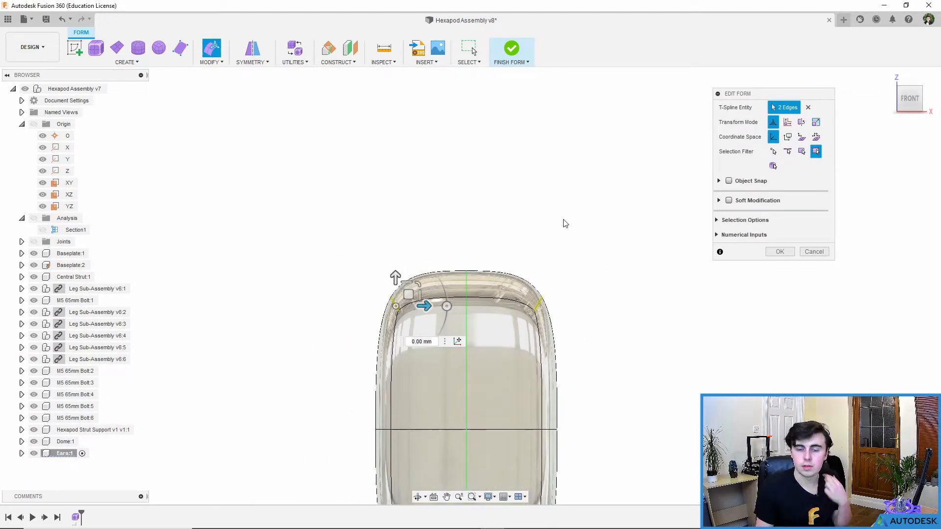
scroll(447, 366, "down", 3)
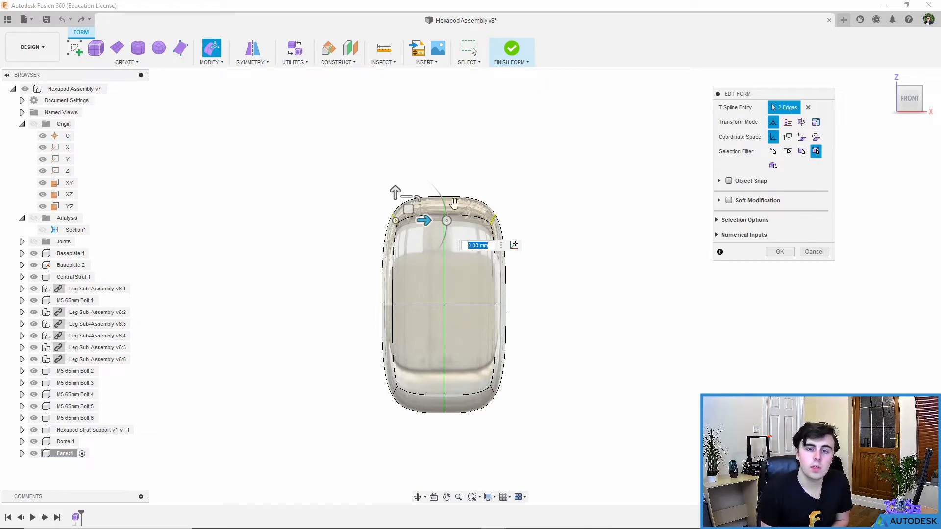
scroll(455, 203, "up", 2)
middle_click_drag(389, 254, 387, 217)
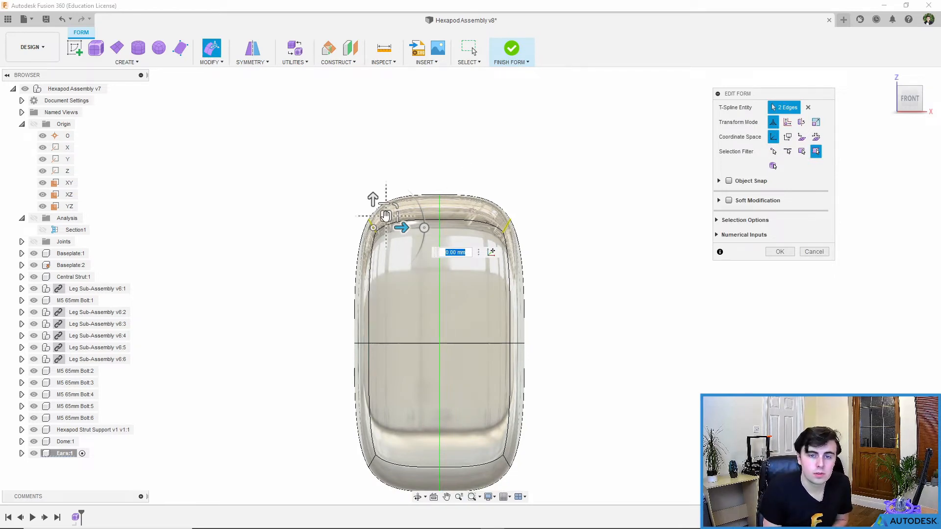
left_click_drag(385, 217, 445, 220)
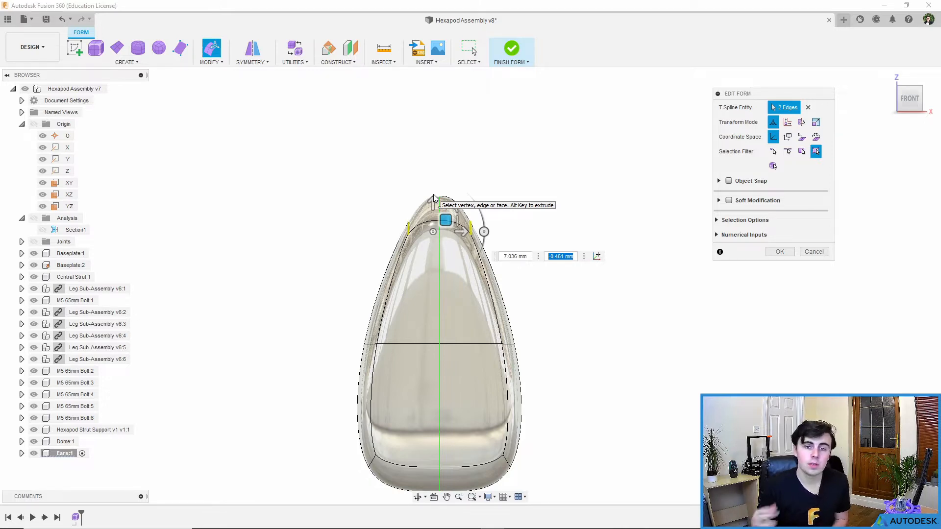
middle_click_drag(533, 234, 635, 256, "shift")
left_click(621, 266)
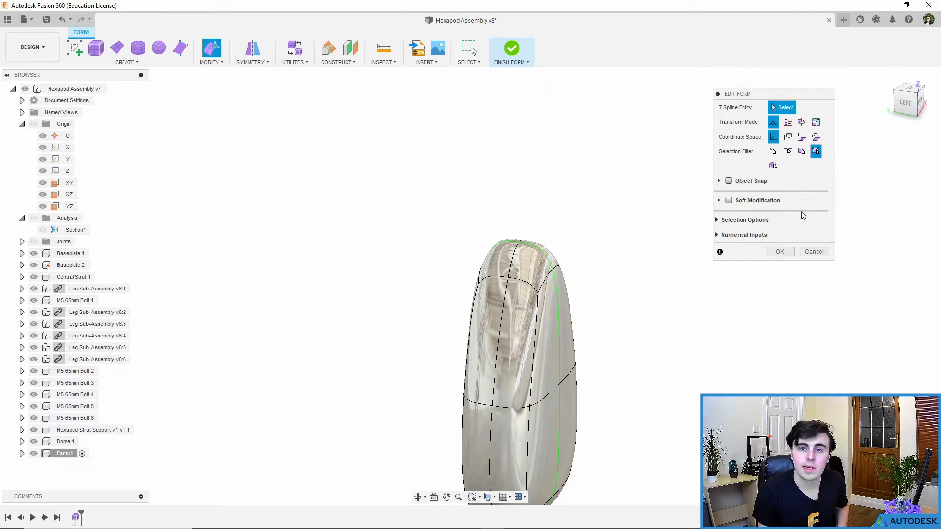
Step: Thin the ear's tip by moving the upper front edge and the upper rear edge inward along the Y axis
middle_click_drag(635, 300, 563, 236, "shift")
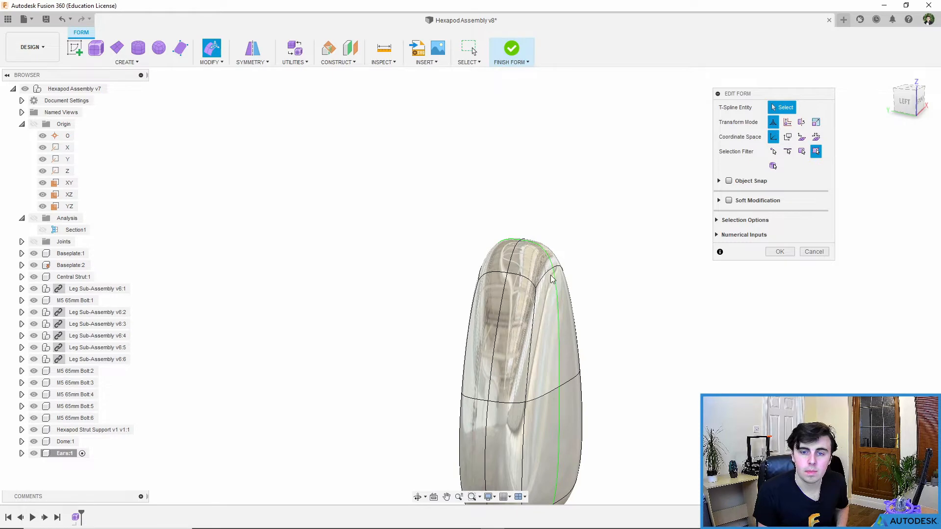
left_click(545, 279)
middle_click_drag(546, 280, 586, 330, "shift")
scroll(538, 305, "up", 4)
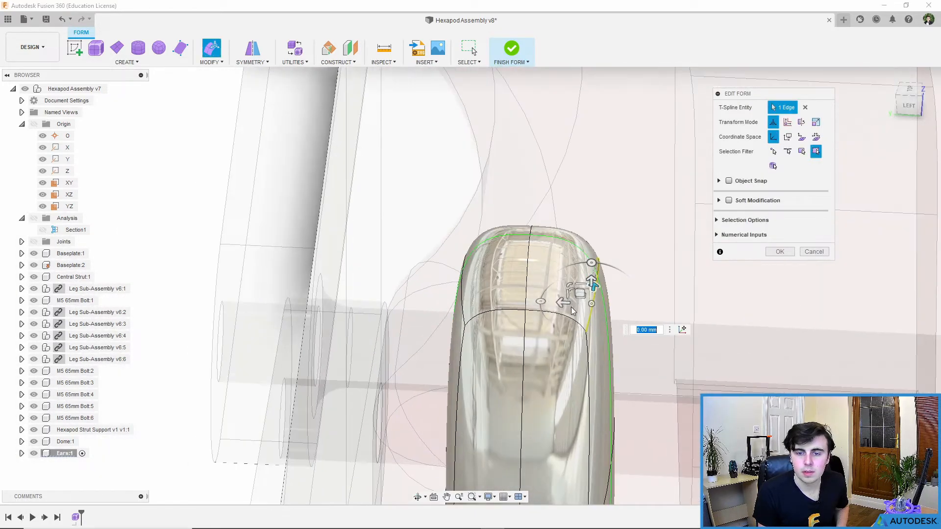
left_click_drag(565, 303, 522, 301)
middle_click_drag(523, 301, 541, 274, "shift")
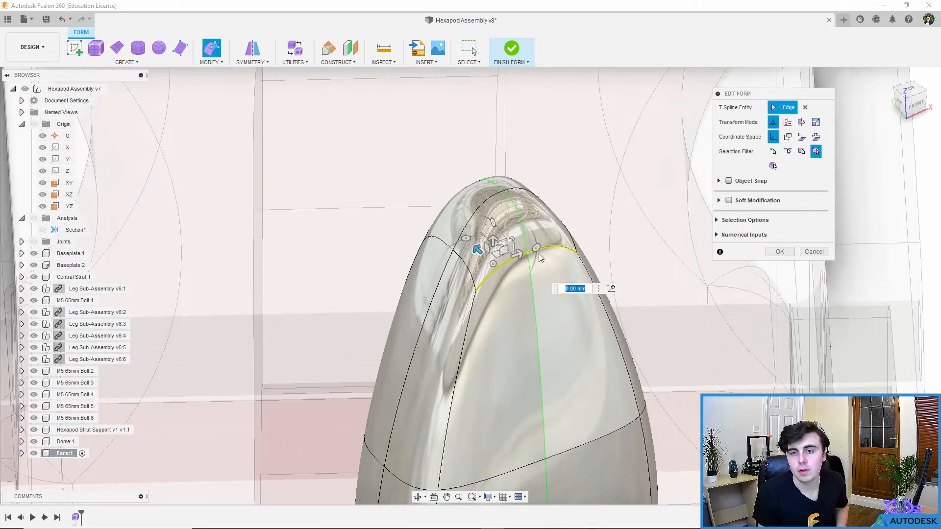
middle_click_drag(525, 303, 460, 310, "shift")
left_click(419, 293)
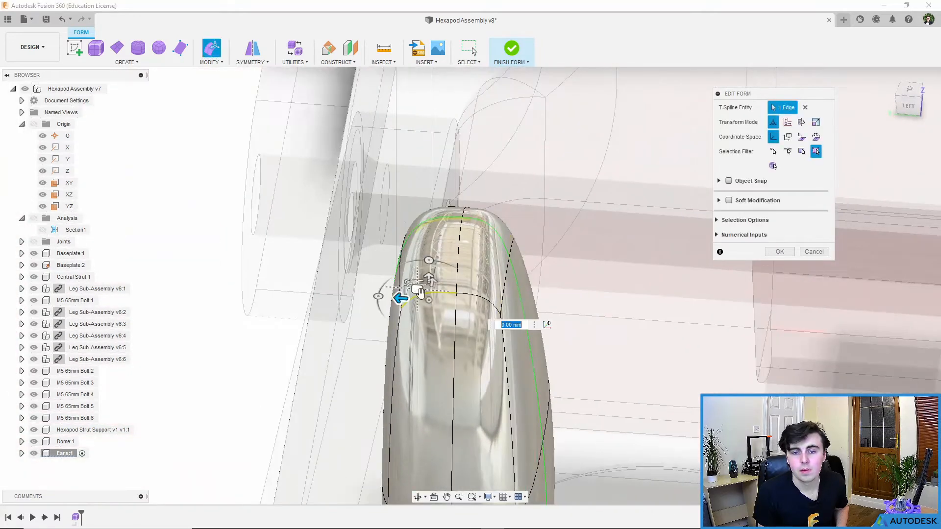
left_click_drag(406, 294, 464, 306)
middle_click_drag(555, 293, 521, 307, "shift")
scroll(380, 299, "down", 4)
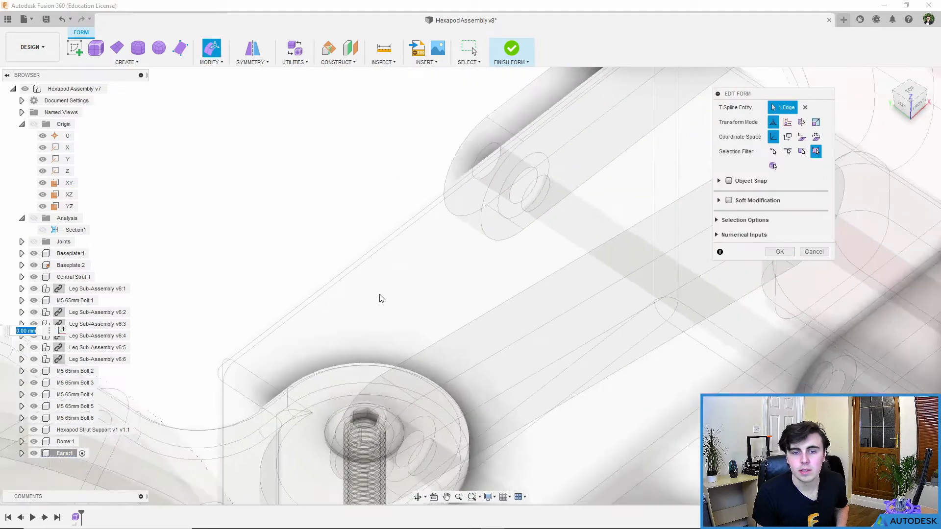
Step: Hollow the ear's front by pushing the mid-height vertex on the front centreline back into the body, and finish the form edit
middle_click_drag(353, 291, 597, 346)
scroll(284, 383, "up", 4)
middle_click_drag(343, 272, 425, 240, "shift")
scroll(425, 273, "down", 4)
middle_click_drag(428, 287, 401, 236, "shift")
scroll(401, 270, "up", 4)
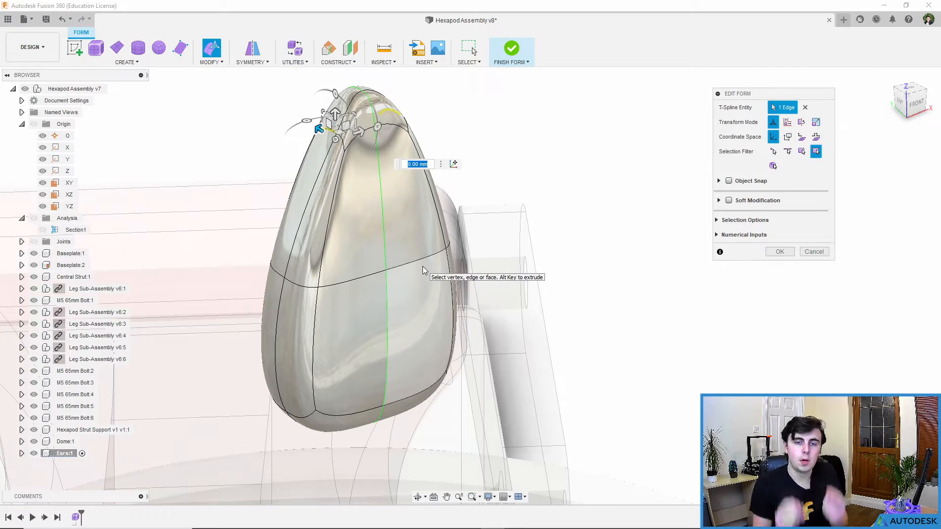
left_click(387, 271)
left_click_drag(372, 261, 257, 206)
middle_click_drag(417, 301, 434, 355, "shift")
left_click(780, 252)
Step: Edit the form again, moving the upper vertex on the rear centreline up towards the ear's tip
middle_click_drag(617, 316, 584, 338, "shift")
scroll(517, 257, "up", 5)
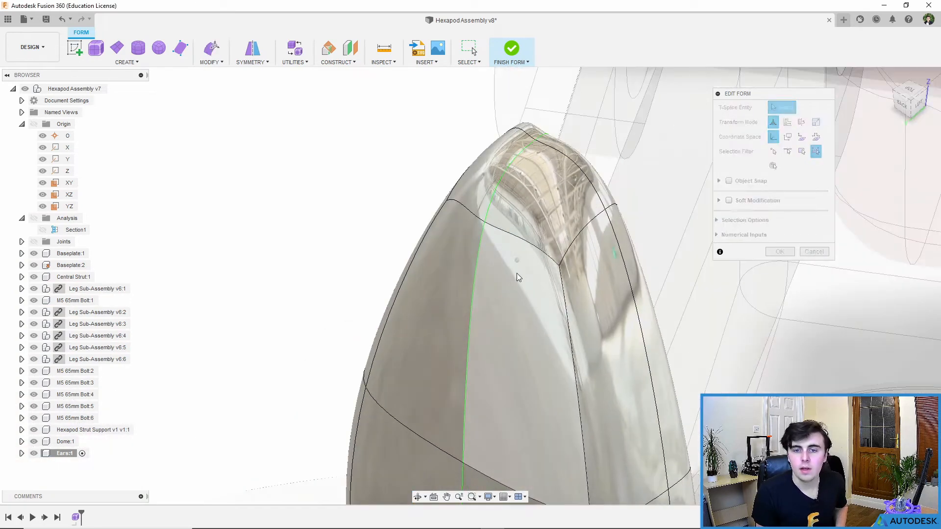
left_click(485, 225)
left_click_drag(475, 216, 564, 133)
middle_click_drag(563, 133, 581, 140, "shift")
middle_click_drag(576, 339, 550, 306, "shift")
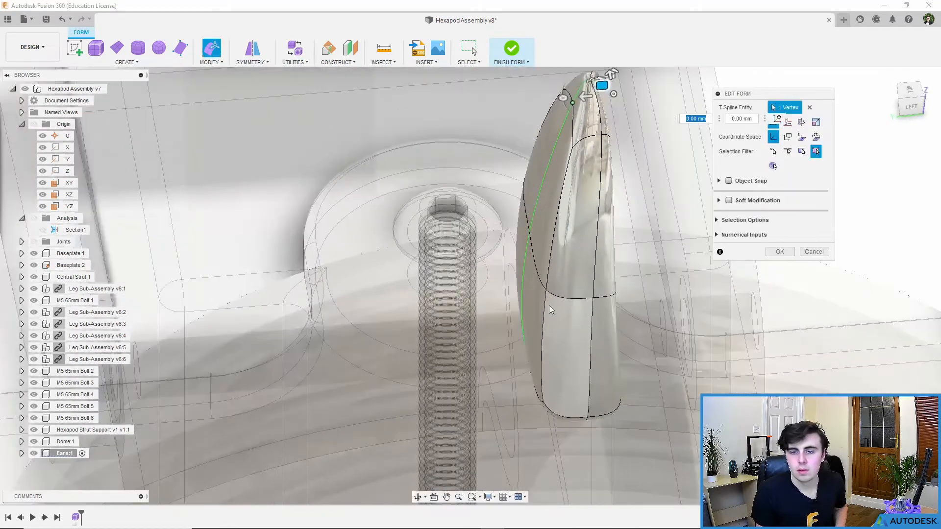
Step: Move the rear mid-height side edge about 1.1 mm forward and 3 mm up, and reshape the back's mid-height edge, pulling it about 1.8 mm rearward
left_click(555, 297)
left_click_drag(554, 290, 567, 263)
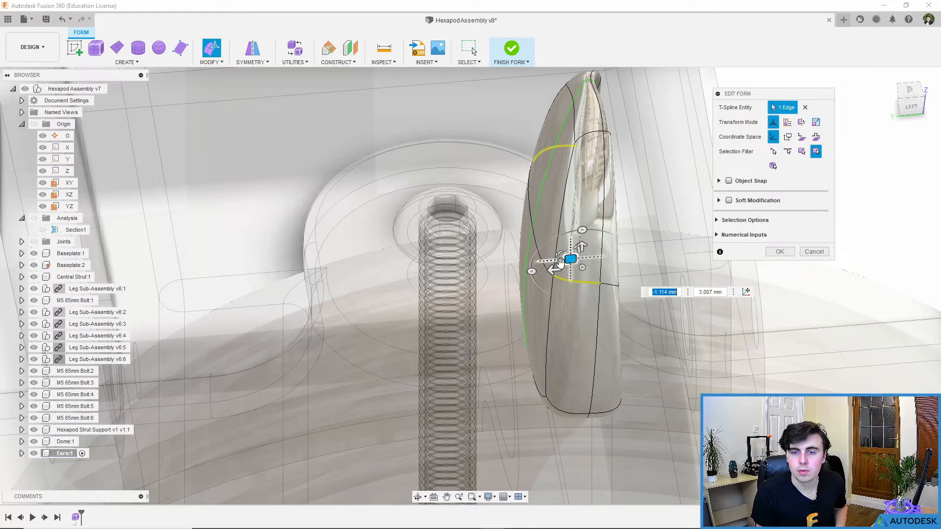
left_click(533, 236)
left_click_drag(533, 236, 550, 242)
middle_click_drag(550, 243, 568, 255, "shift")
scroll(566, 250, "up", 2)
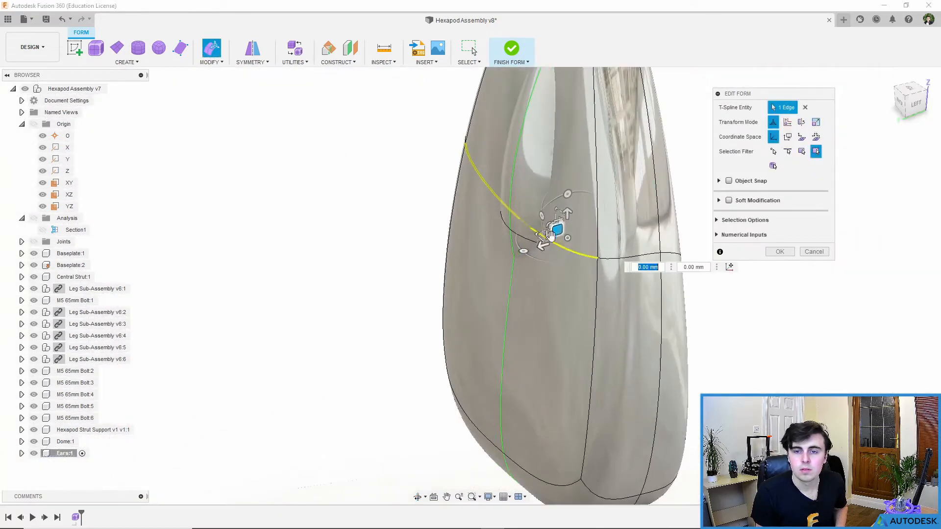
left_click_drag(557, 237, 528, 240)
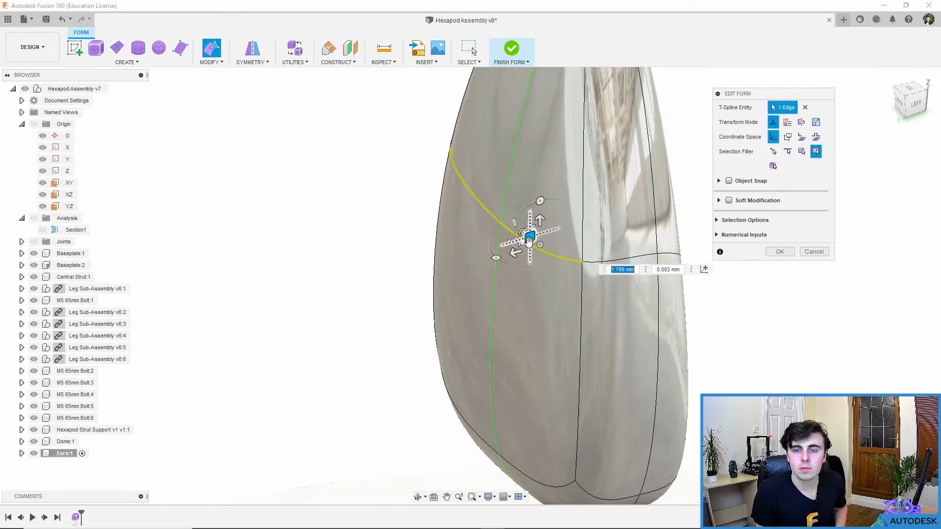
middle_click_drag(610, 337, 582, 342, "shift")
scroll(628, 298, "down", 4)
middle_click_drag(635, 294, 524, 335, "shift")
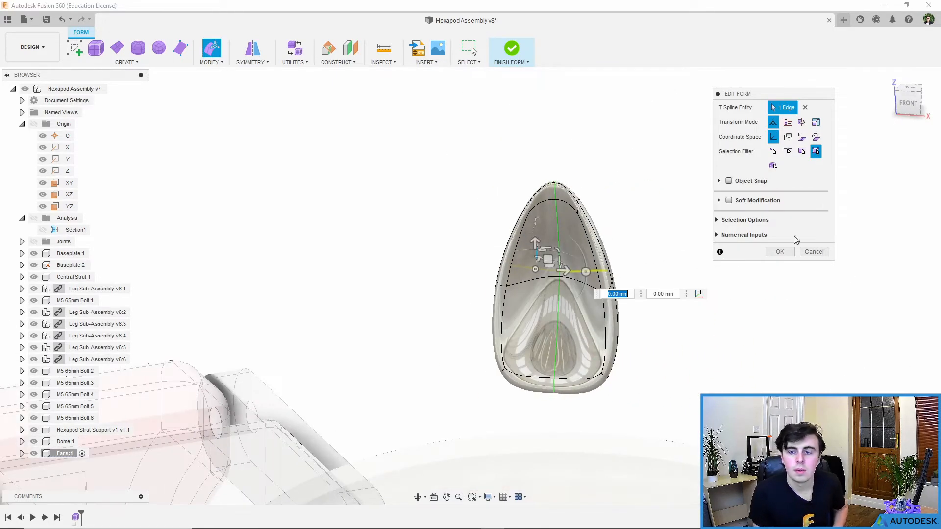
Step: Close the form edit, leaving the selected edge unmodified
left_click(216, 62)
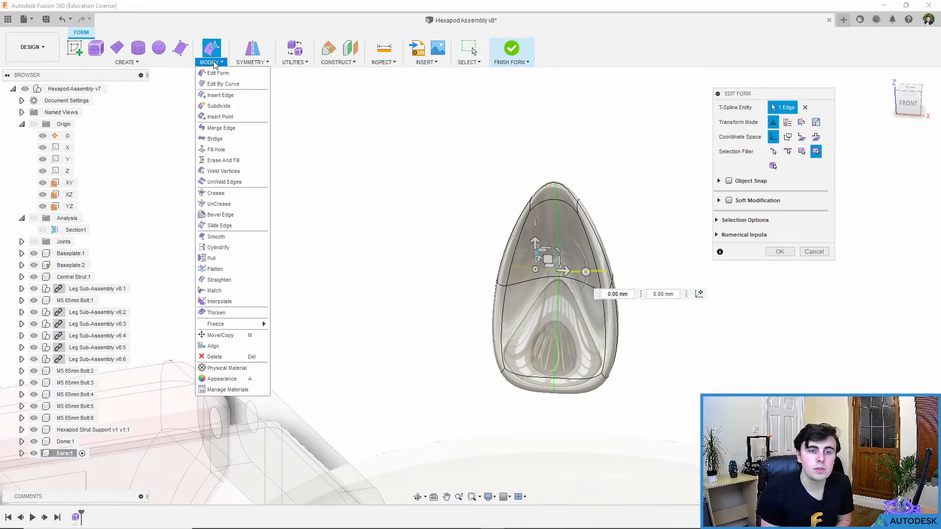
left_click(415, 131)
left_click(821, 254)
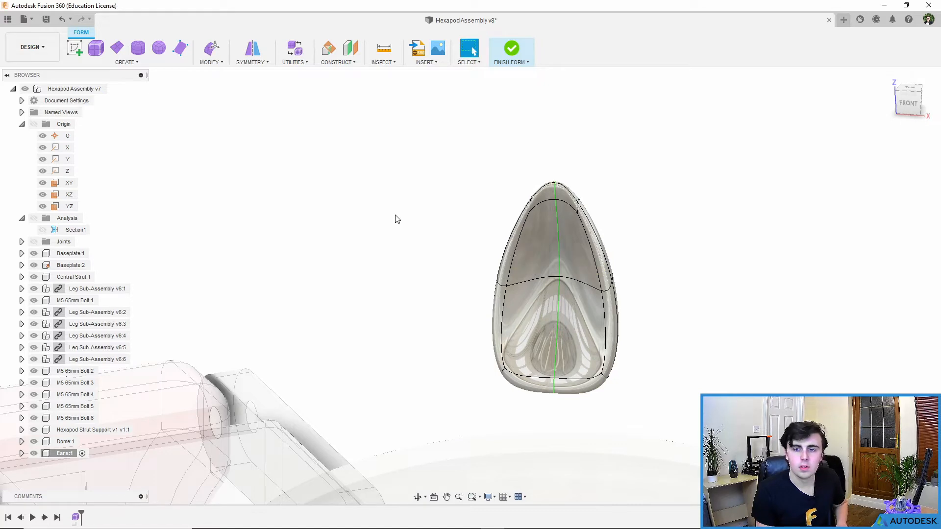
left_click(211, 62)
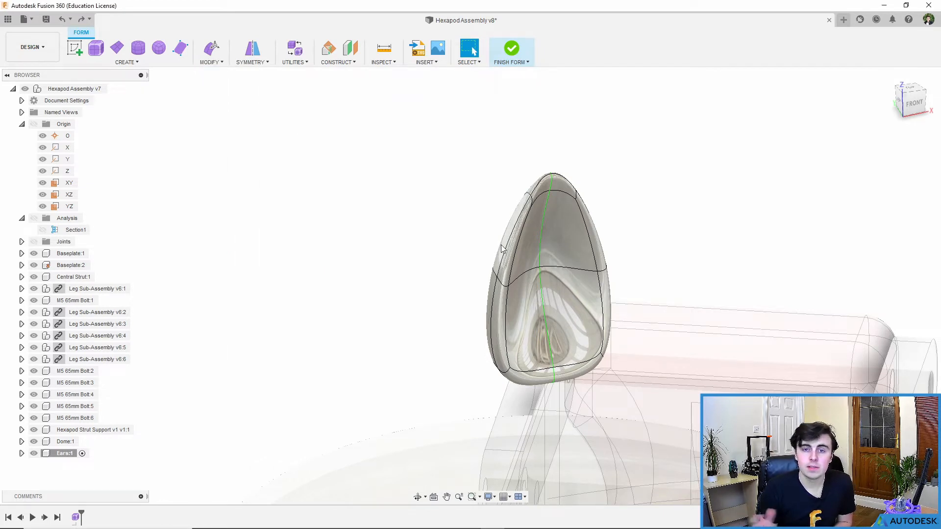
scroll(593, 235, "up", 2)
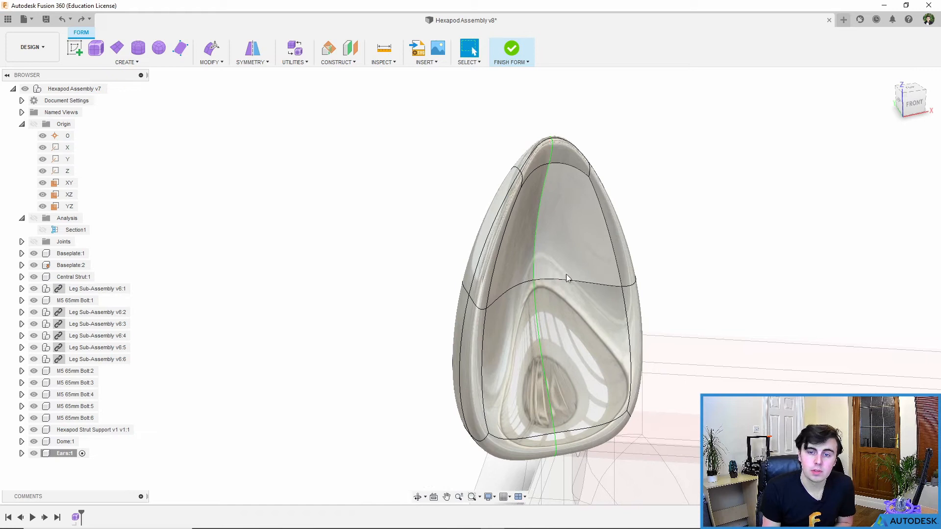
left_click(569, 225)
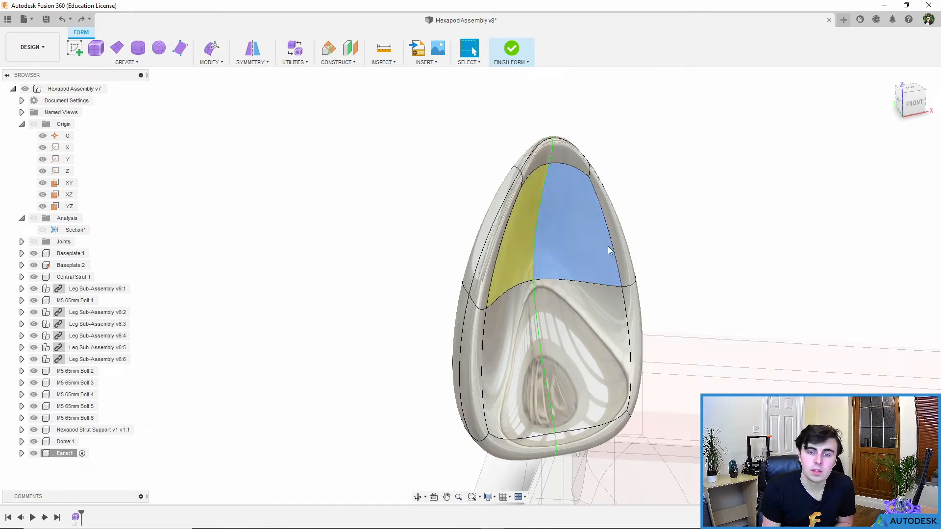
left_click(705, 261)
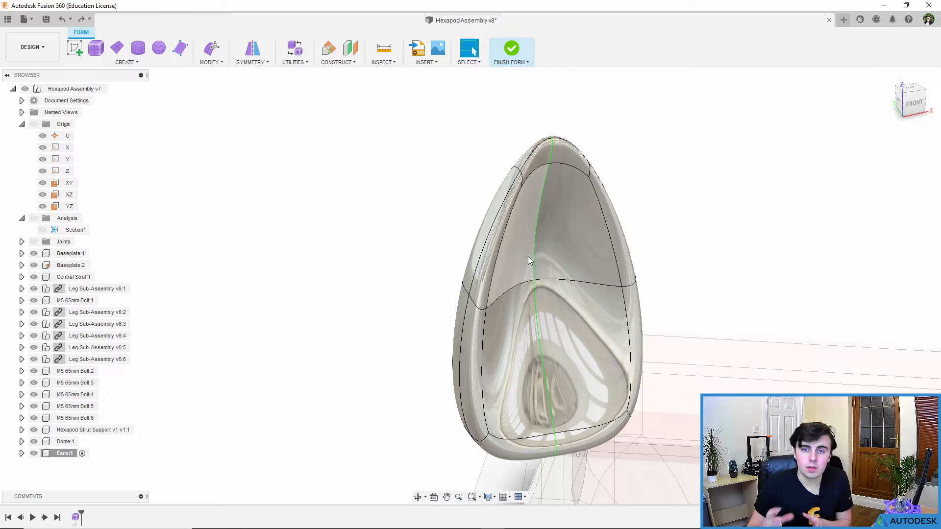
Step: Try inserting an extra edge above the mid-height edge on the ear's front, using Simple mode on a single side
left_click(212, 62)
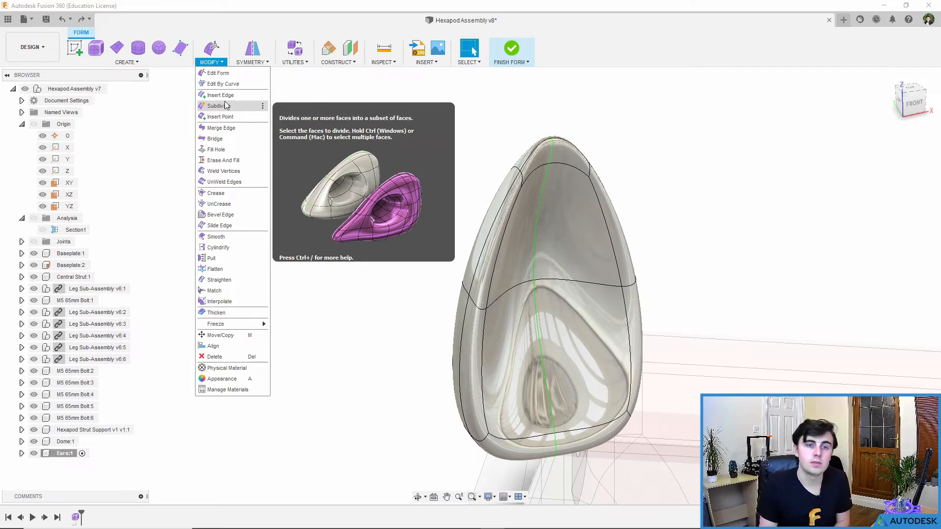
left_click(226, 96)
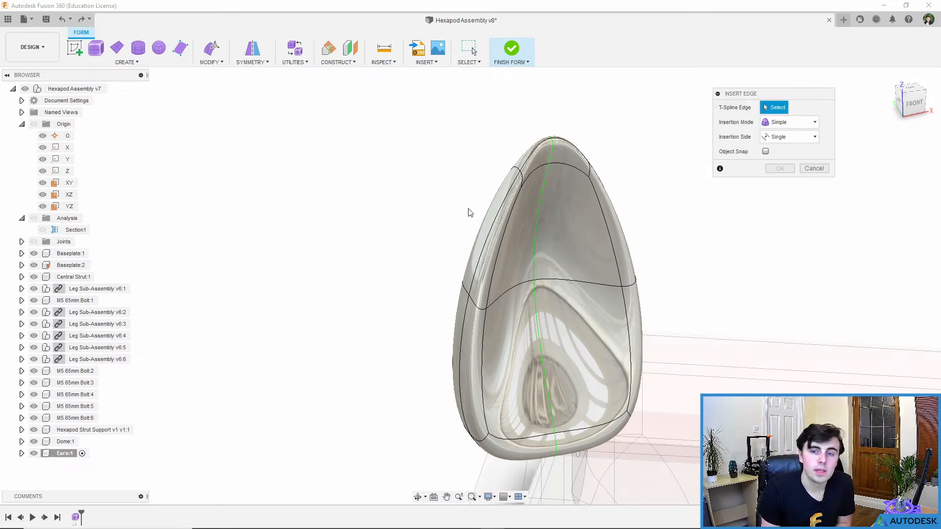
left_click(574, 282)
left_click_drag(570, 255, 559, 305)
left_click(777, 186)
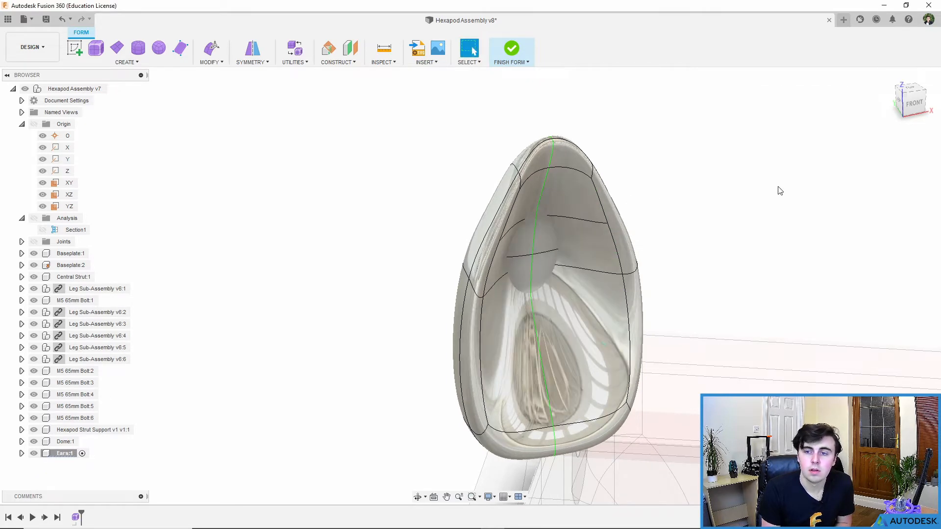
middle_click_drag(619, 261, 558, 264, "shift")
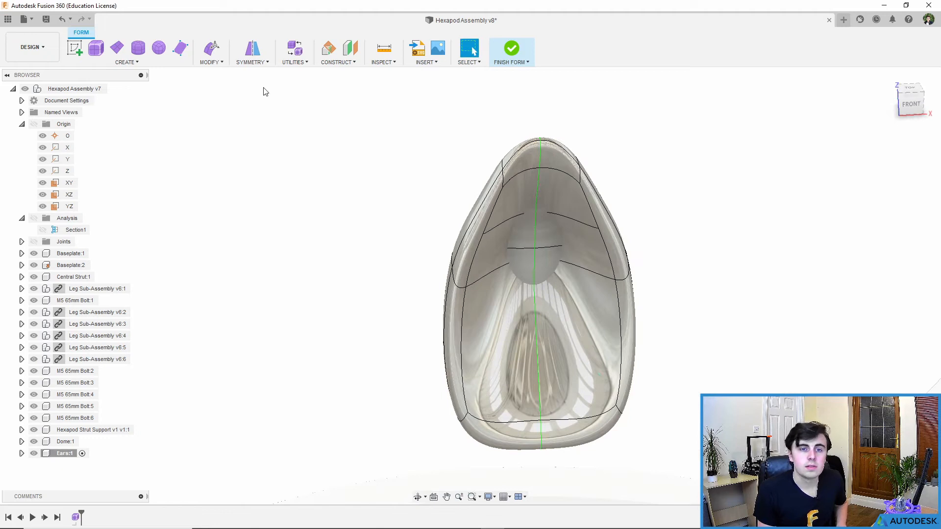
Step: Try subdividing the ear's lower front face in Exact mode with specified face counts, and undo the inserted edge
left_click(221, 63)
left_click(230, 106)
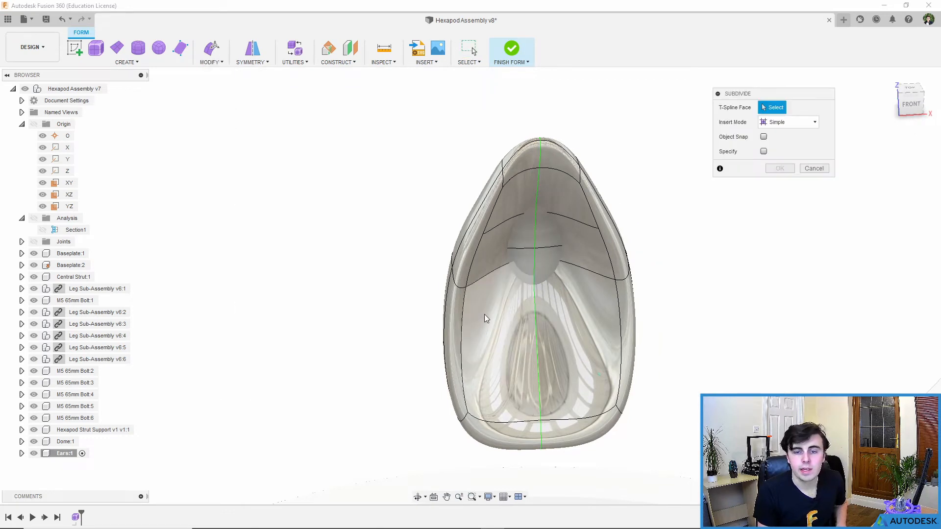
left_click(484, 319)
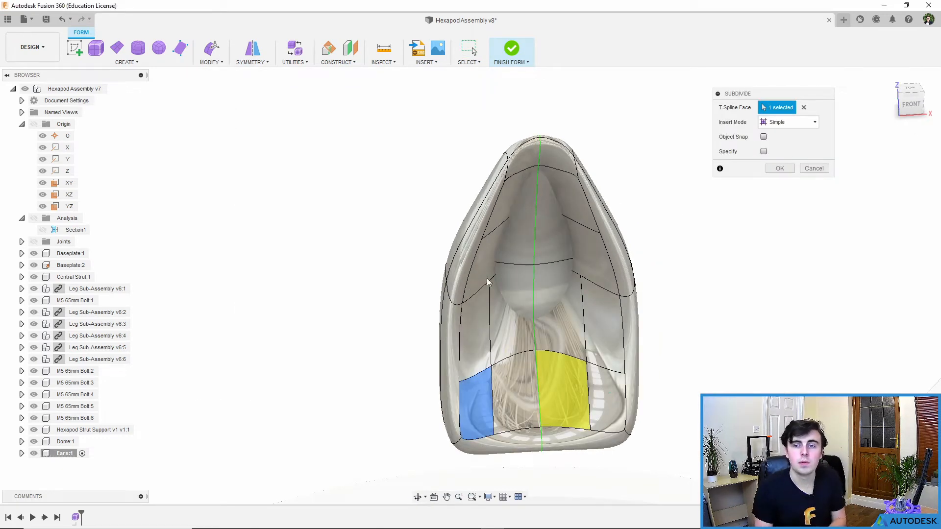
left_click(788, 122)
left_click(783, 146)
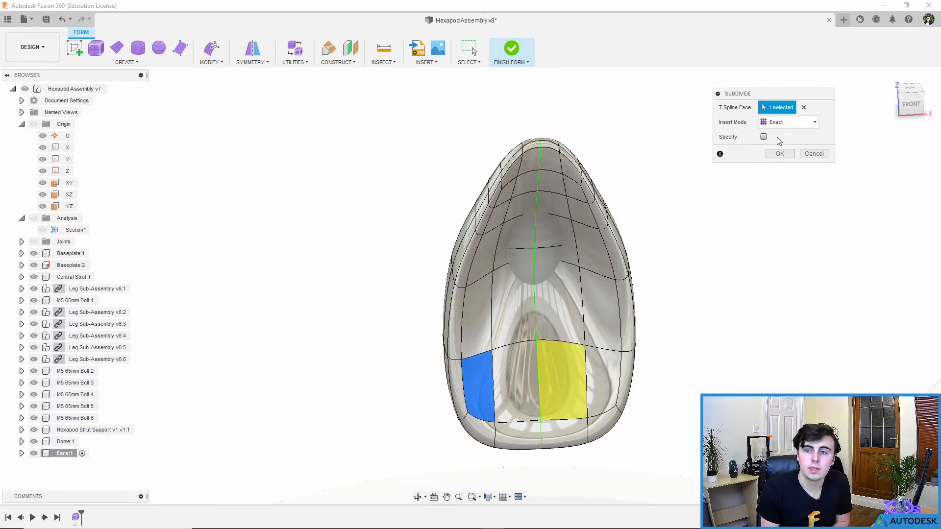
left_click(764, 137)
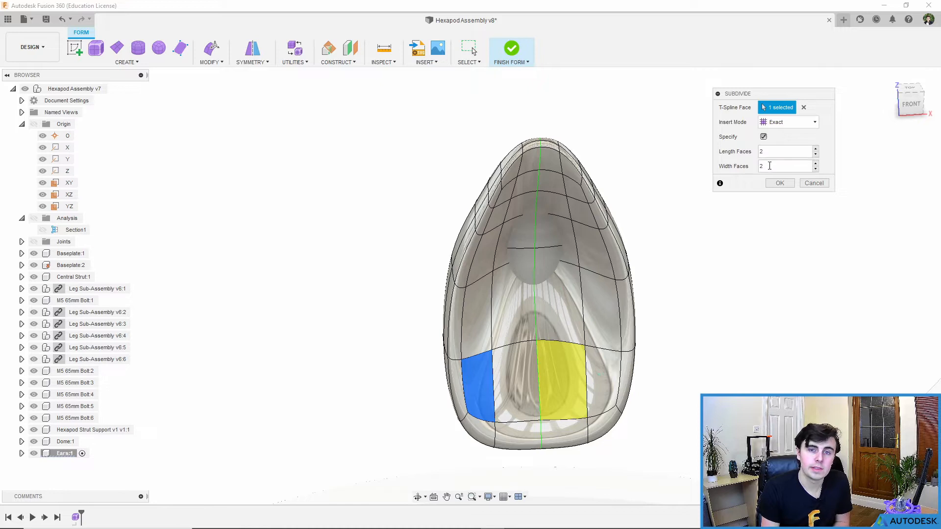
left_click(813, 183)
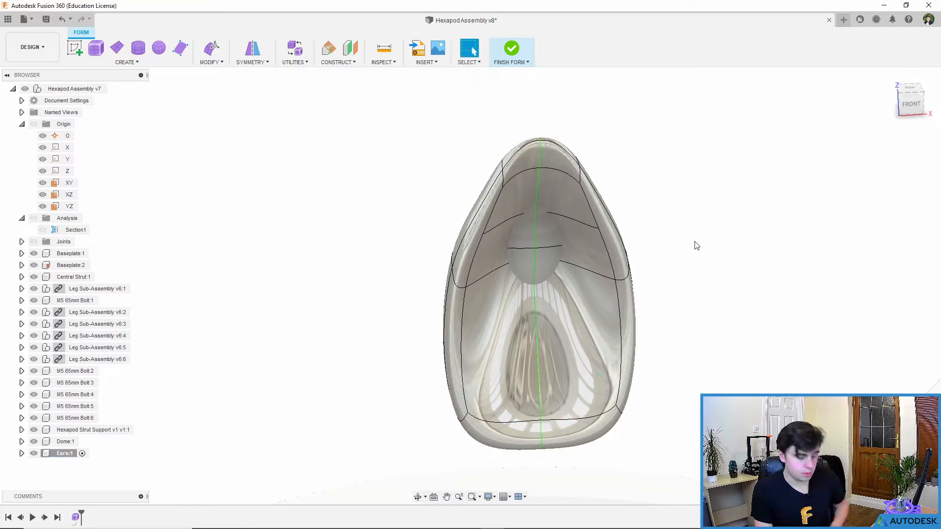
key("ctrl+z")
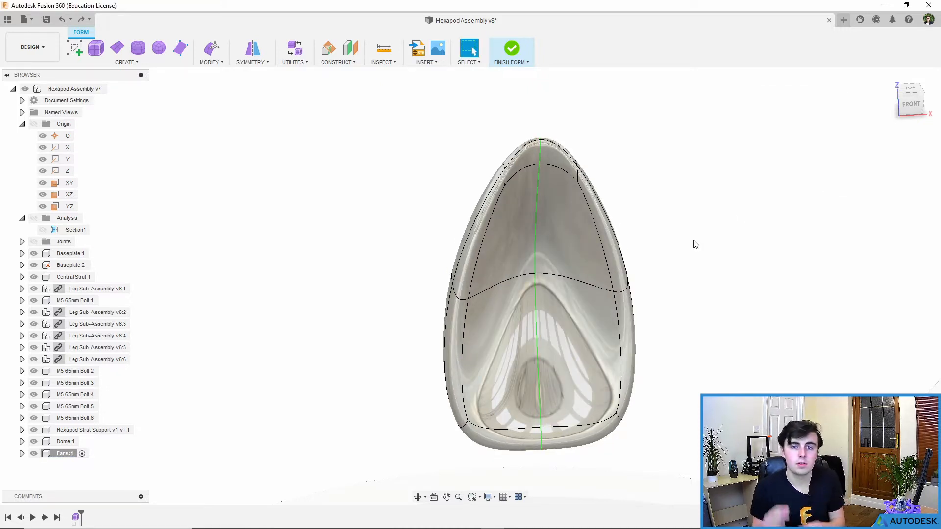
Step: Edit the form again, shifting the edge at the ear's lower rear side
middle_click_drag(590, 312, 578, 339, "shift")
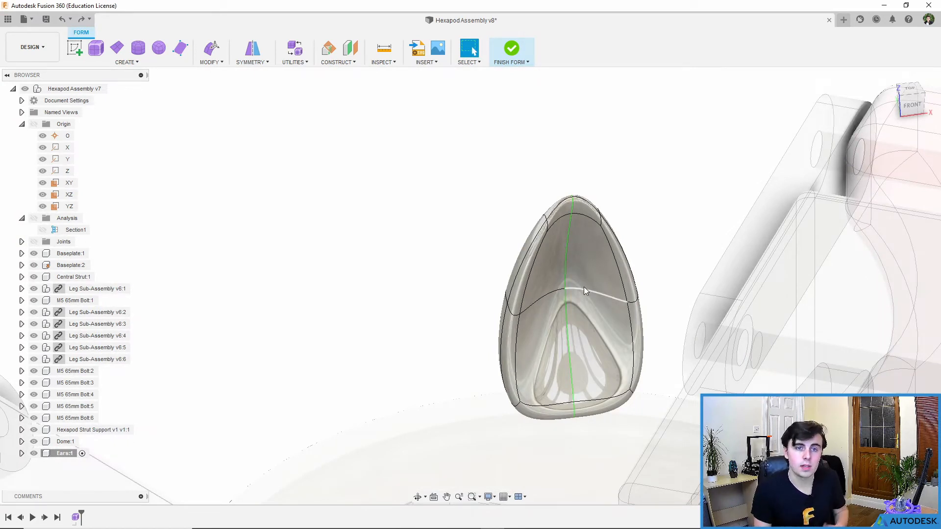
middle_click_drag(567, 314, 536, 374, "shift")
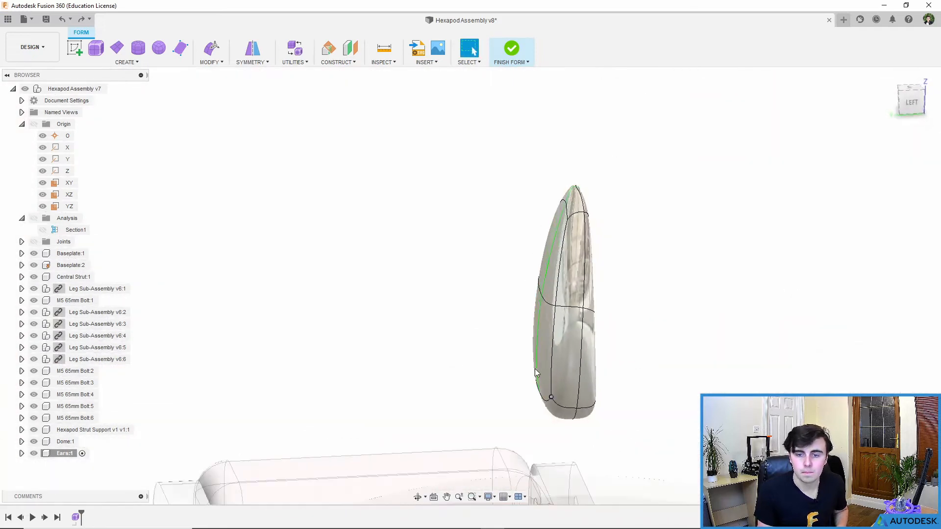
left_click(211, 47)
left_click(555, 403)
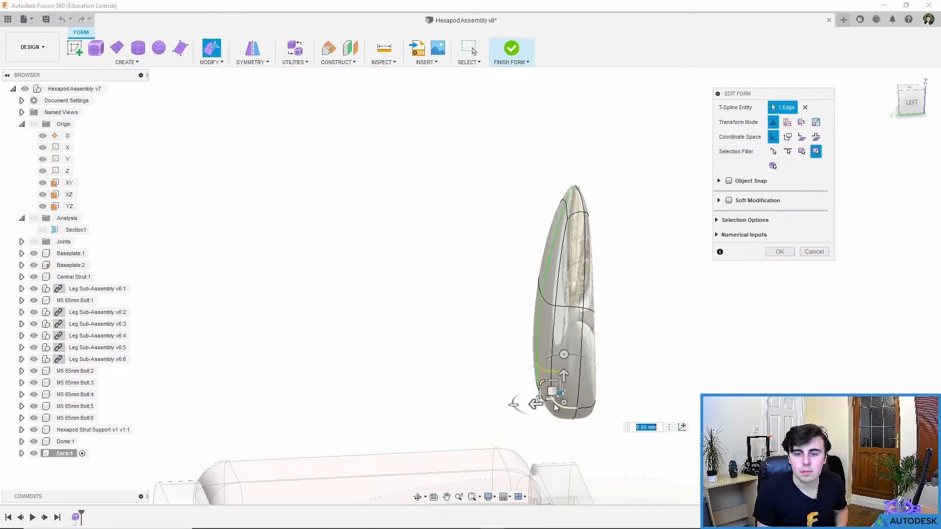
left_click_drag(552, 395, 628, 368)
Step: Reshape the ear's back by slightly moving the lower rear face and the upper rear face
middle_click_drag(725, 343, 665, 312, "shift")
middle_click_drag(777, 300, 547, 284)
left_click(637, 297)
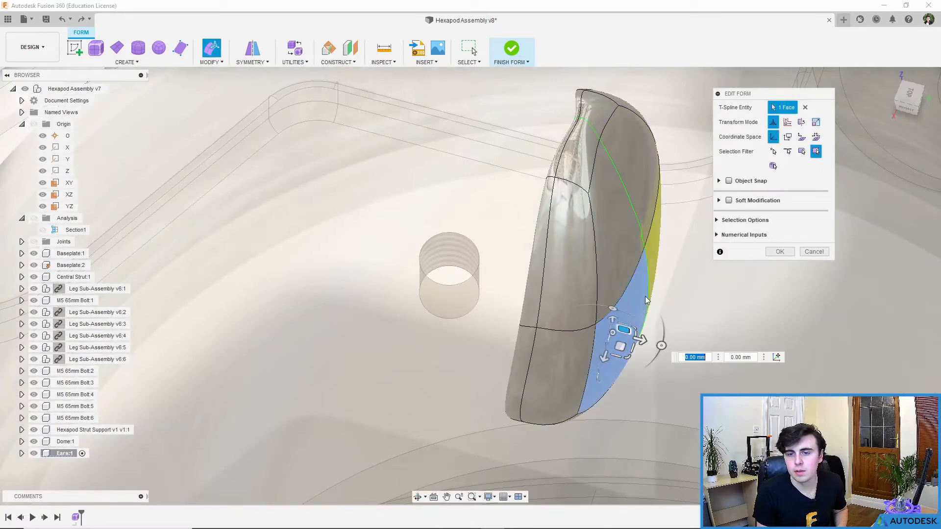
left_click_drag(624, 331, 621, 325)
left_click(619, 250)
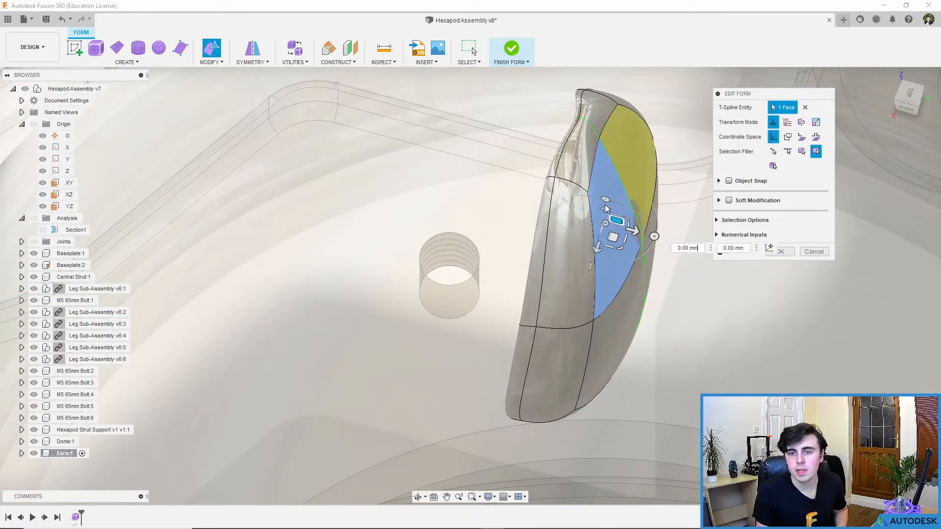
left_click_drag(606, 200, 626, 223)
middle_click_drag(626, 223, 791, 270, "shift")
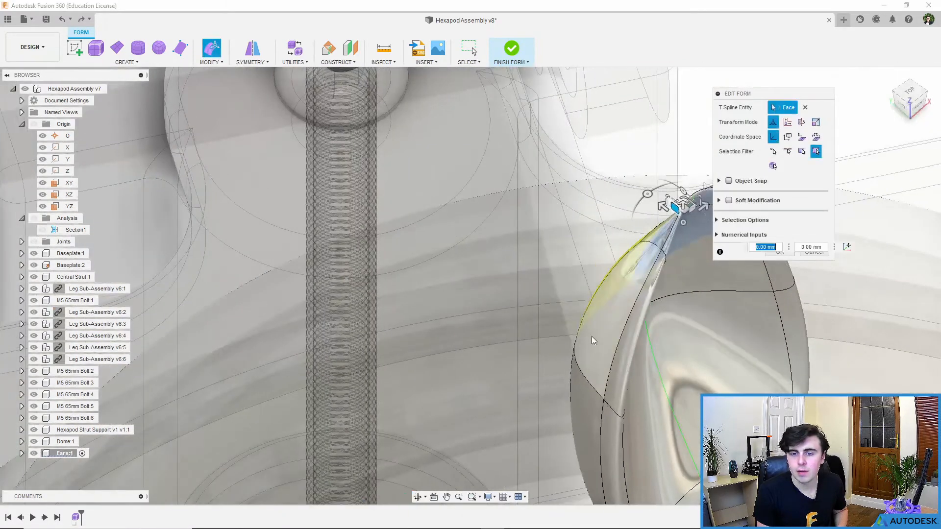
Step: Nudge the ear's upper side face and the mid-height area just behind it, and finish the form edit
left_click(596, 331)
mouse_move(615, 297)
left_mouse_down()
mouse_move(627, 299)
mouse_move(614, 294)
left_mouse_up()
scroll(675, 301, "down", 2)
middle_click_drag(613, 302, 569, 342, "shift")
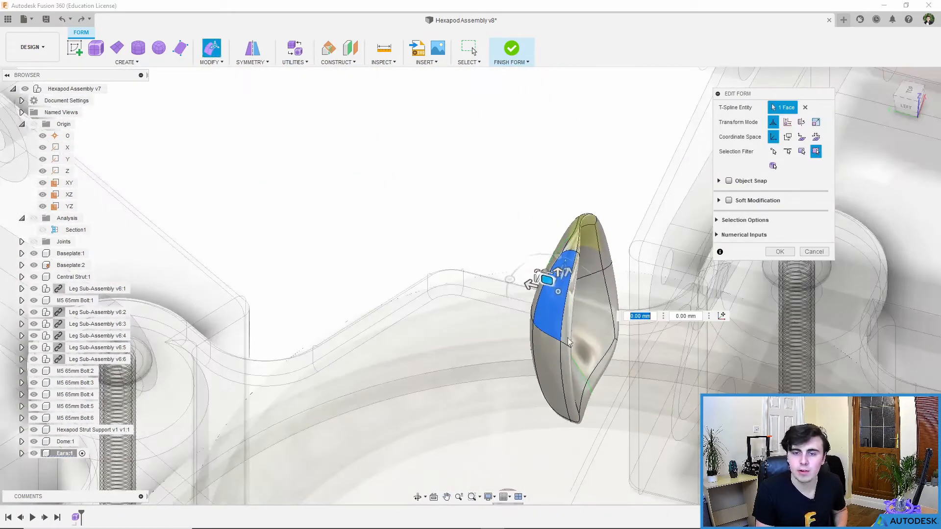
left_click(533, 323)
middle_click_drag(522, 312, 530, 359, "shift")
left_click_drag(529, 361, 512, 332)
middle_click_drag(567, 300, 763, 295, "shift")
left_click(649, 402)
left_click(780, 251)
Step: Try rotating the three upper faces on one half of the ear from the front view, and clear the selection
middle_click_drag(617, 299, 546, 284, "shift")
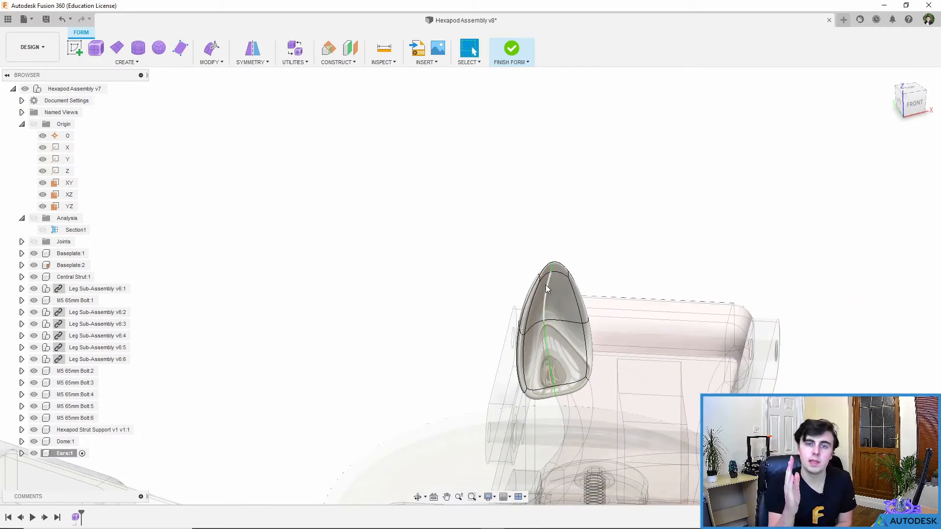
left_click(914, 106)
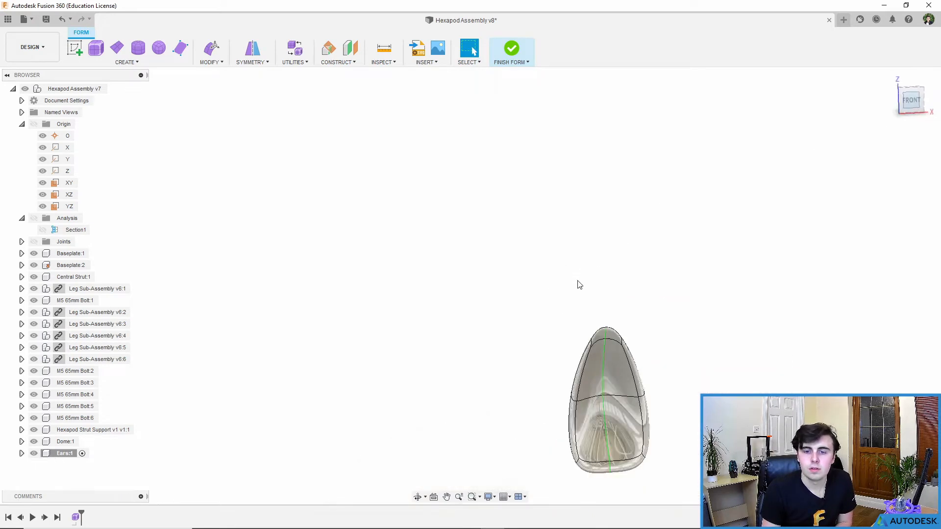
scroll(626, 314, "up", 3)
middle_click_drag(642, 319, 603, 280)
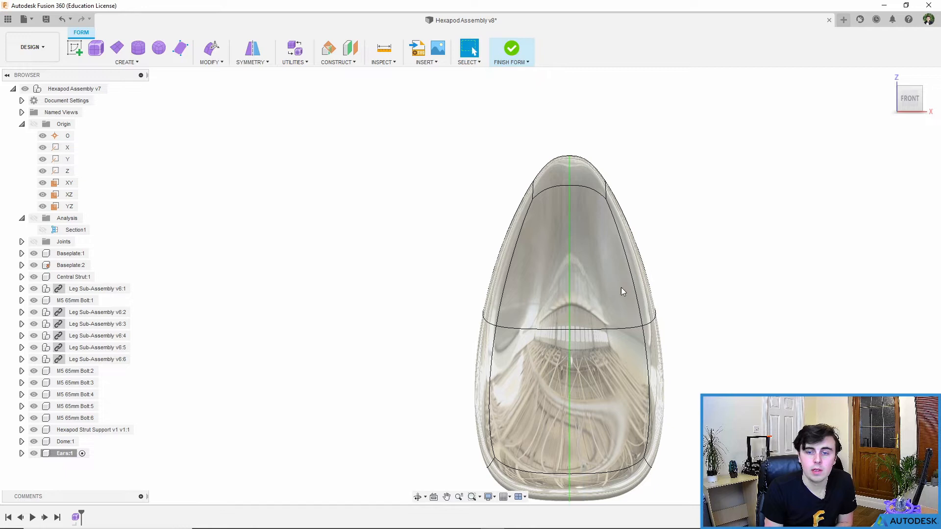
left_click(212, 48)
left_click(556, 180)
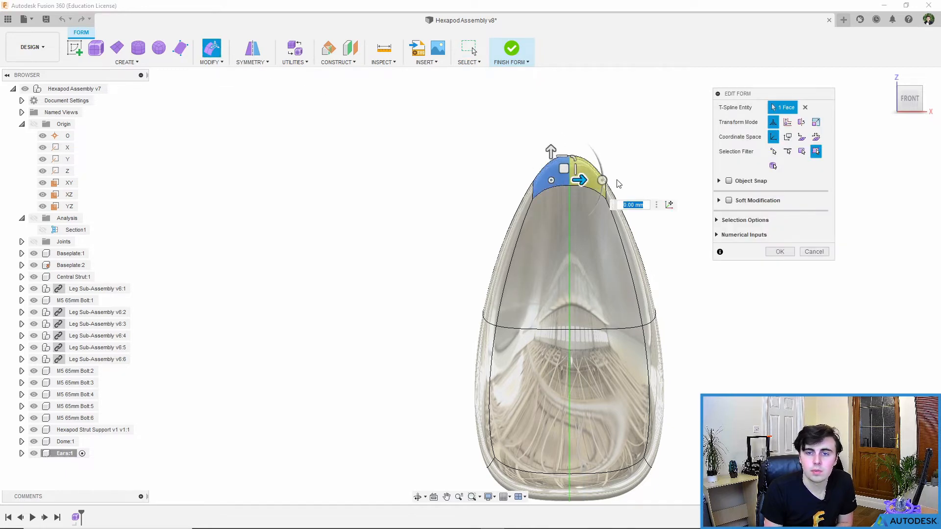
left_click(537, 252, "shift")
left_click(499, 241, "shift")
mouse_move(565, 240)
left_mouse_down()
mouse_move(586, 234)
mouse_move(560, 196)
mouse_move(581, 221)
mouse_move(577, 207)
mouse_move(550, 187)
mouse_move(594, 210)
mouse_move(604, 245)
mouse_move(571, 231)
left_mouse_up()
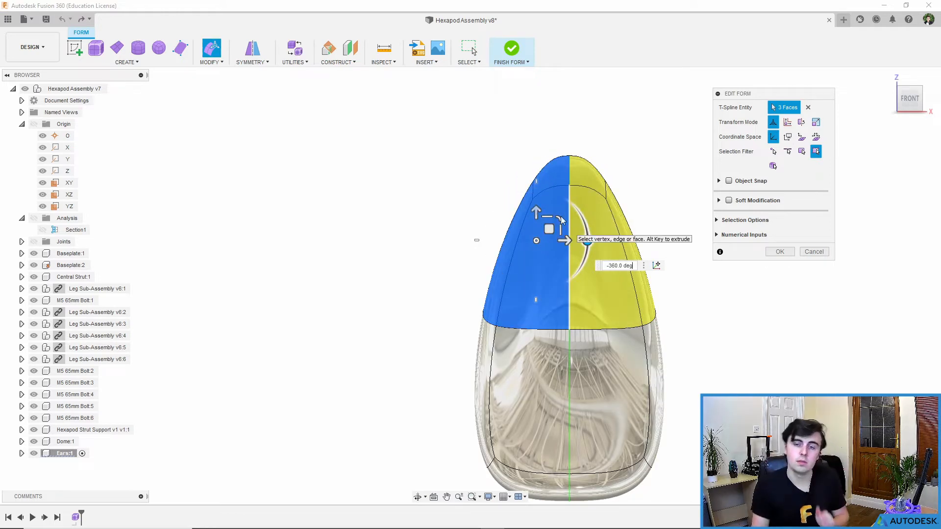
left_click(431, 178)
Step: Clear the symmetry from the ear body
left_click(251, 62)
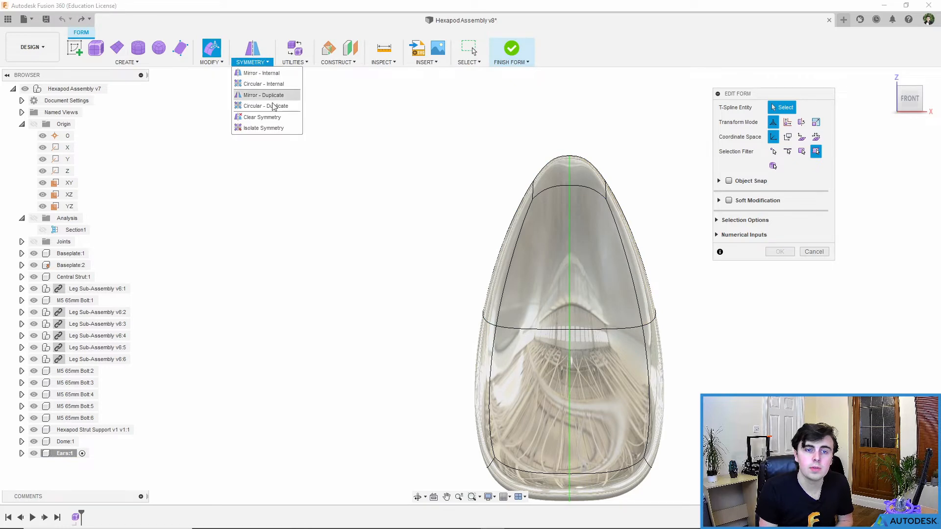
left_click(270, 118)
left_click(596, 275)
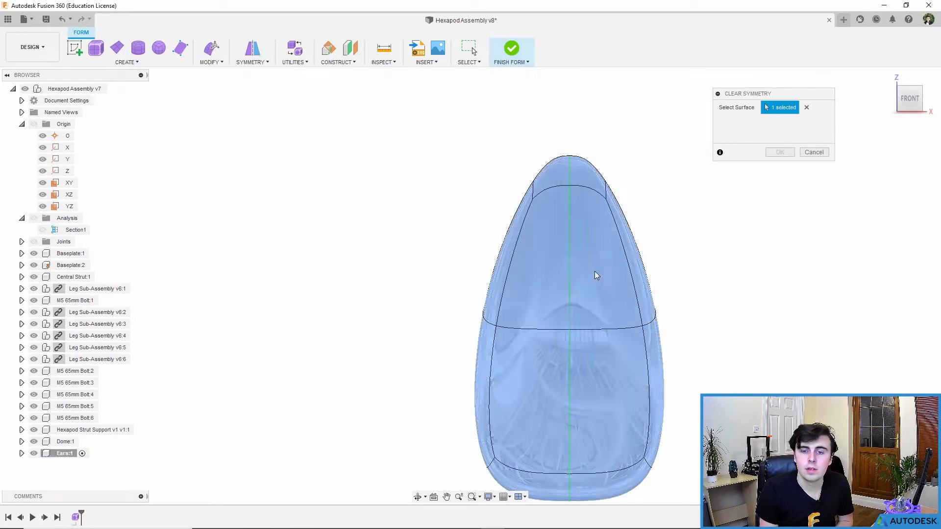
left_click(780, 153)
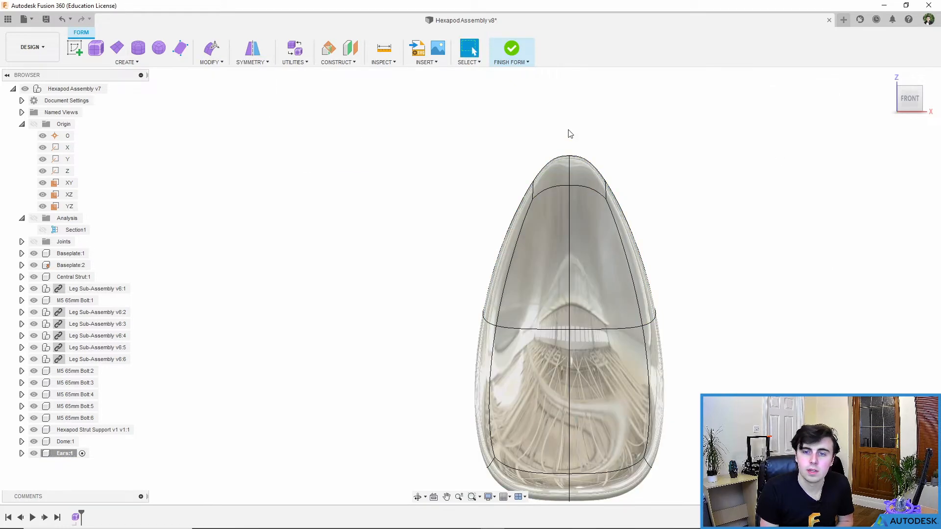
Step: Try window-selecting only the fully enclosed upper faces of the ear, and clear the selection
middle_click_drag(616, 292, 646, 307, "shift")
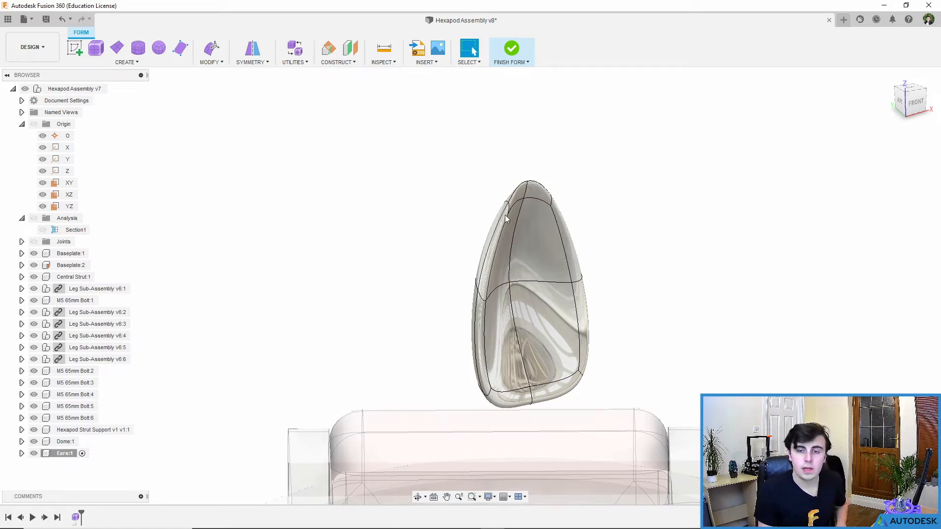
middle_click_drag(598, 242, 595, 241, "shift")
left_click_drag(564, 121, 627, 169)
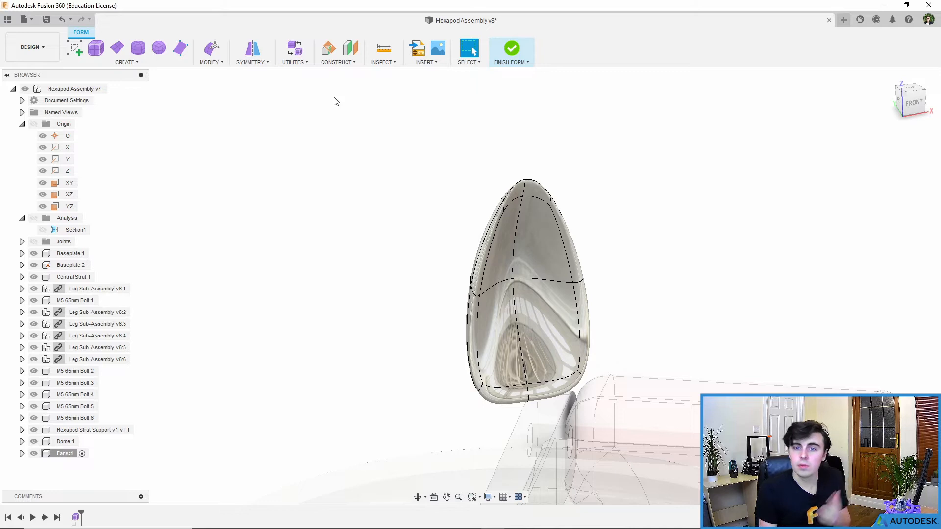
left_click_drag(331, 98, 705, 313)
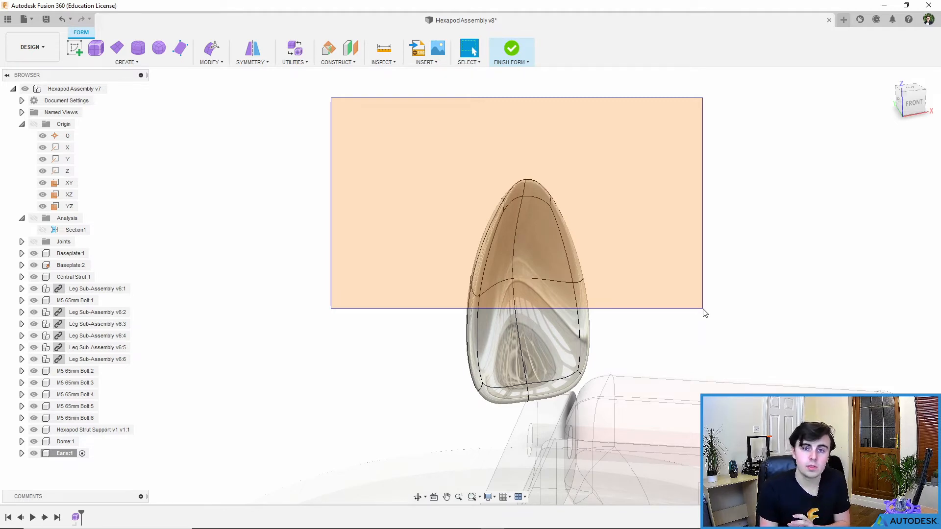
left_click_drag(704, 312, 704, 313)
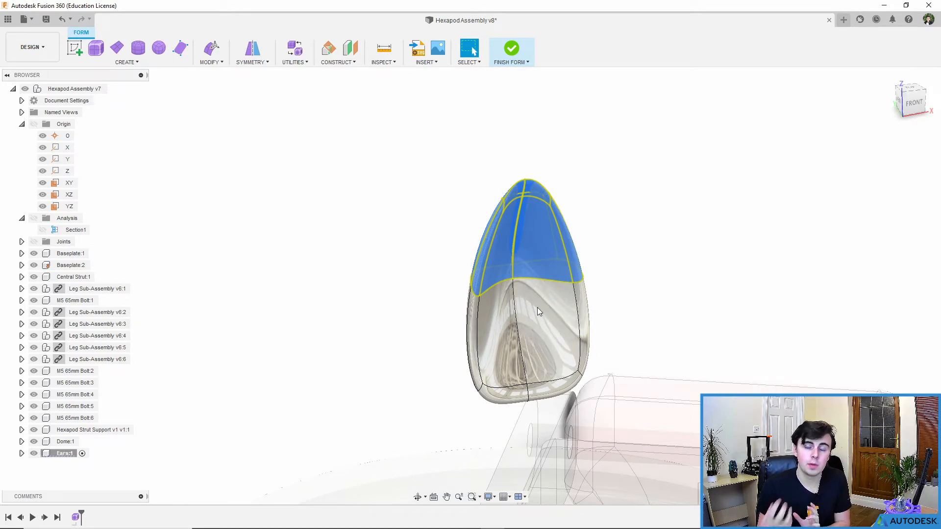
mouse_move(537, 296)
middle_mouse_down("shift")
mouse_move(588, 316)
mouse_move(640, 312)
mouse_move(526, 309)
middle_mouse_up("shift")
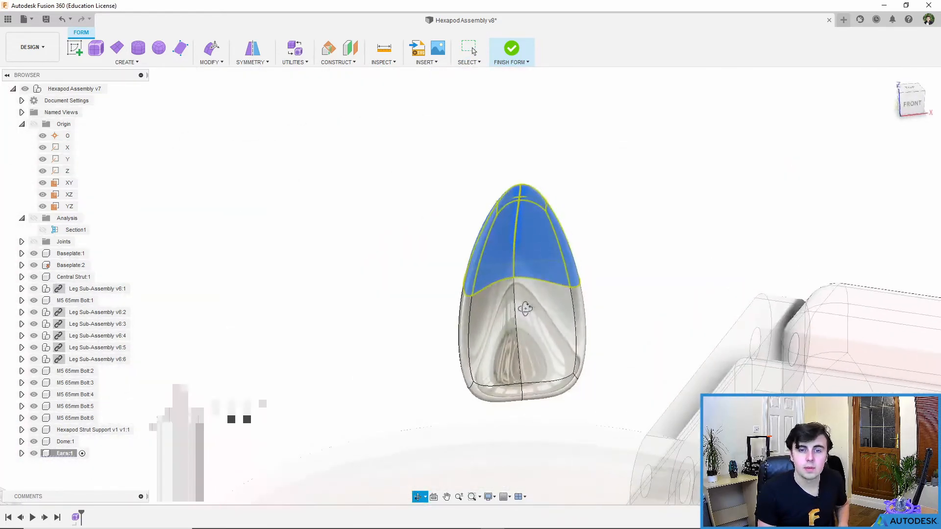
left_click(654, 218)
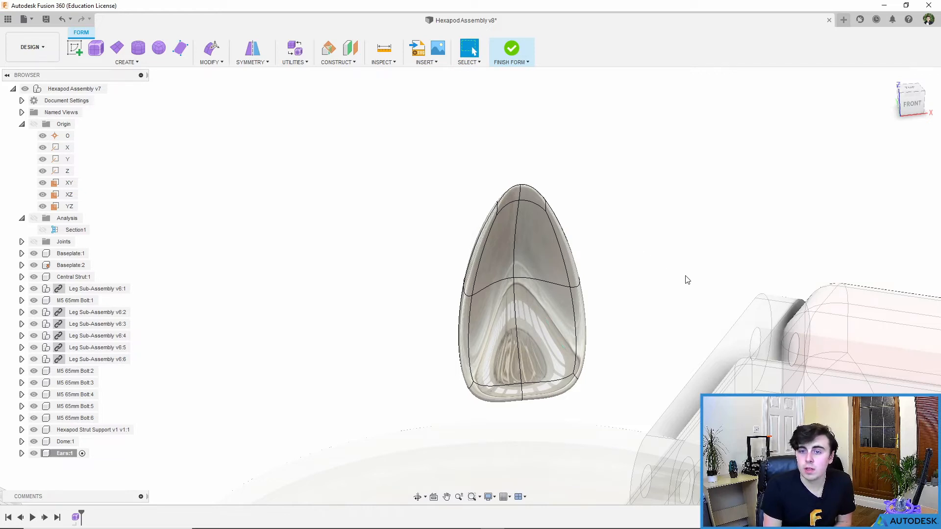
Step: Try a crossing selection over the ear's upper half, and clear the selection
left_click_drag(640, 255, 385, 120)
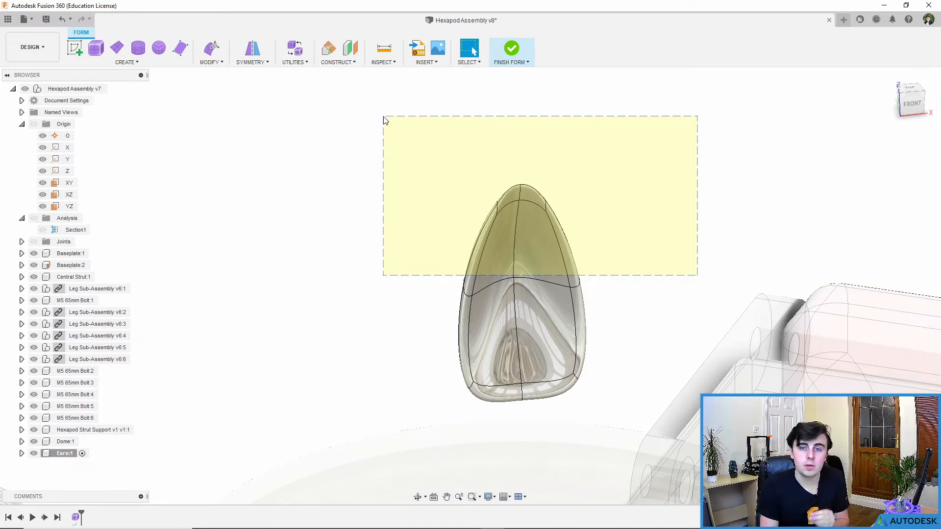
left_click_drag(384, 123, 384, 123)
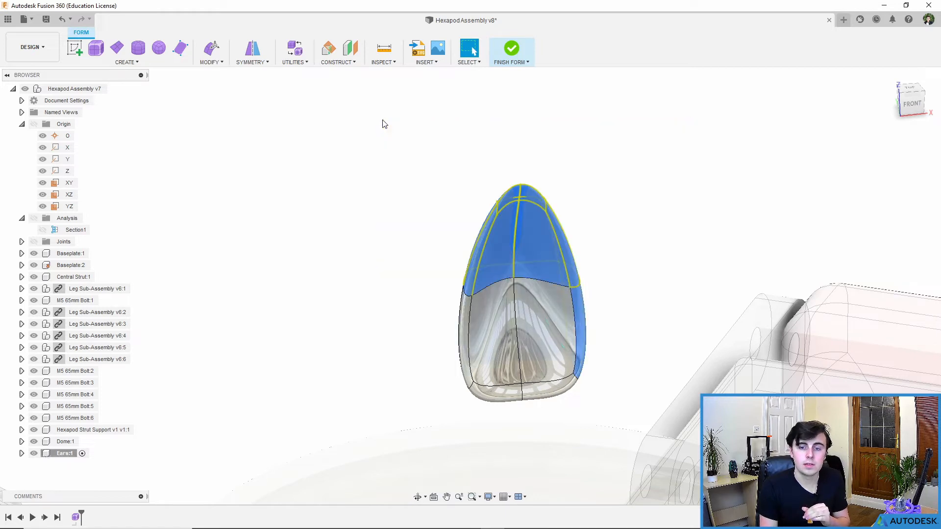
left_click(603, 292)
Step: Tilt the ear's whole upper half slightly anticlockwise in the front view and shift it about 1.8 mm left and 0.5 mm down
middle_click_drag(606, 290, 565, 316, "shift")
left_click_drag(631, 325, 380, 209)
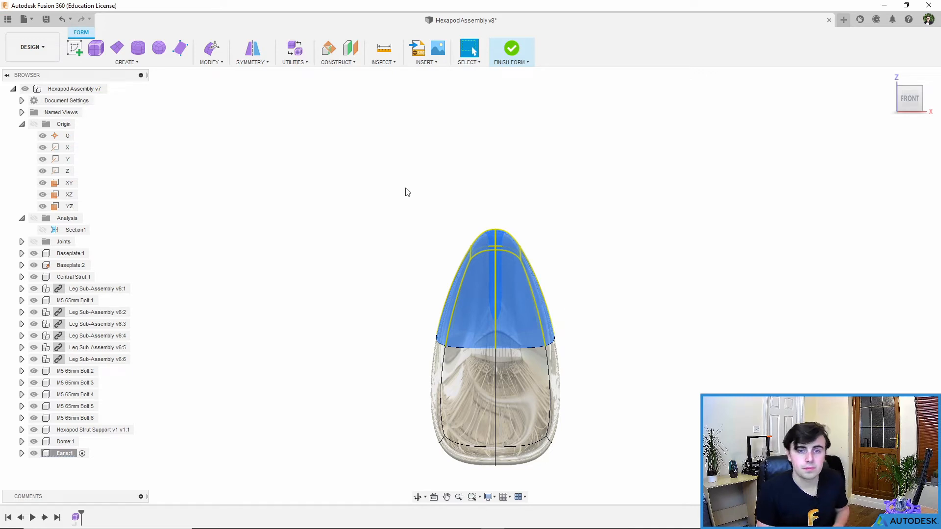
left_click(211, 48)
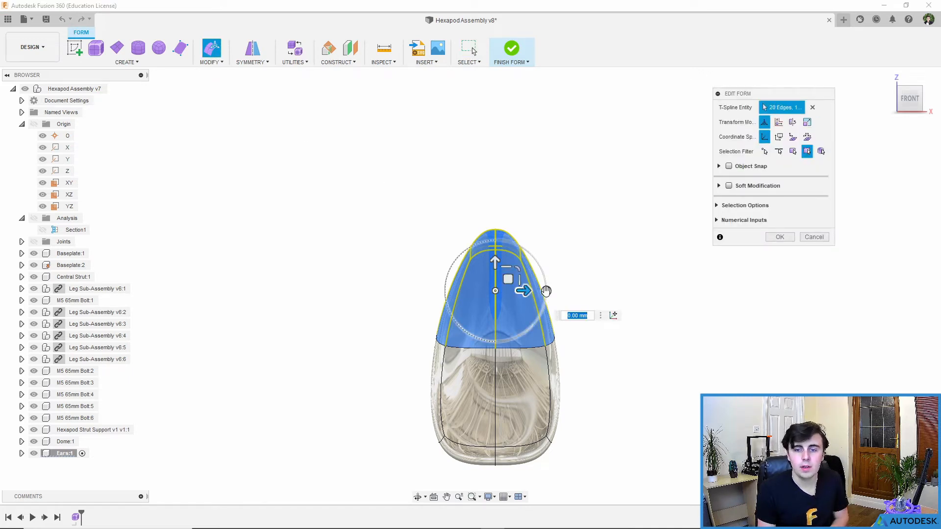
left_click_drag(546, 291, 484, 285)
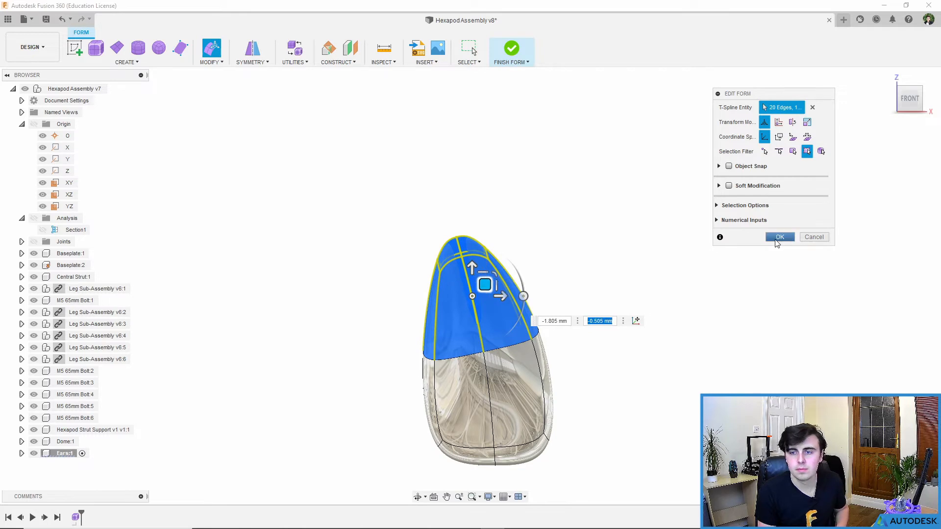
left_click(780, 237)
left_click(629, 359)
Step: Reveal the form body in the Ears component, try to finish the form, and return to form editing
mouse_move(580, 392)
middle_mouse_down("shift")
mouse_move(605, 402)
mouse_move(565, 395)
middle_mouse_up("shift")
mouse_move(510, 358)
middle_mouse_down("shift")
mouse_move(436, 359)
mouse_move(508, 356)
middle_mouse_up("shift")
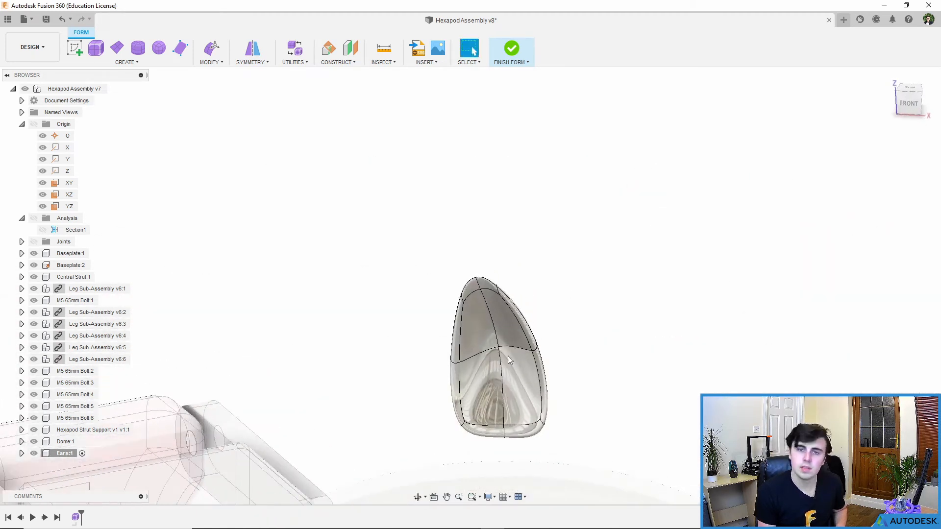
scroll(554, 370, "down", 2)
middle_click_drag(587, 382, 632, 365, "shift")
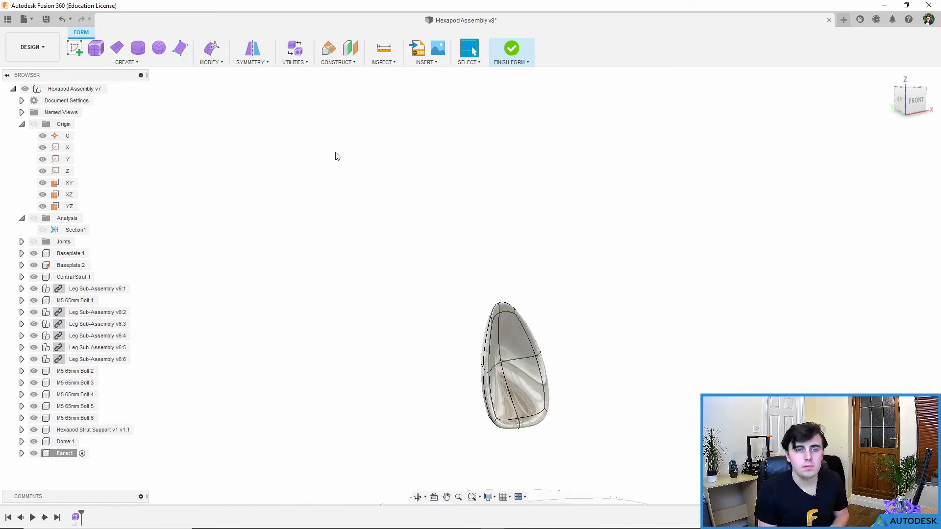
scroll(523, 436, "up", 2)
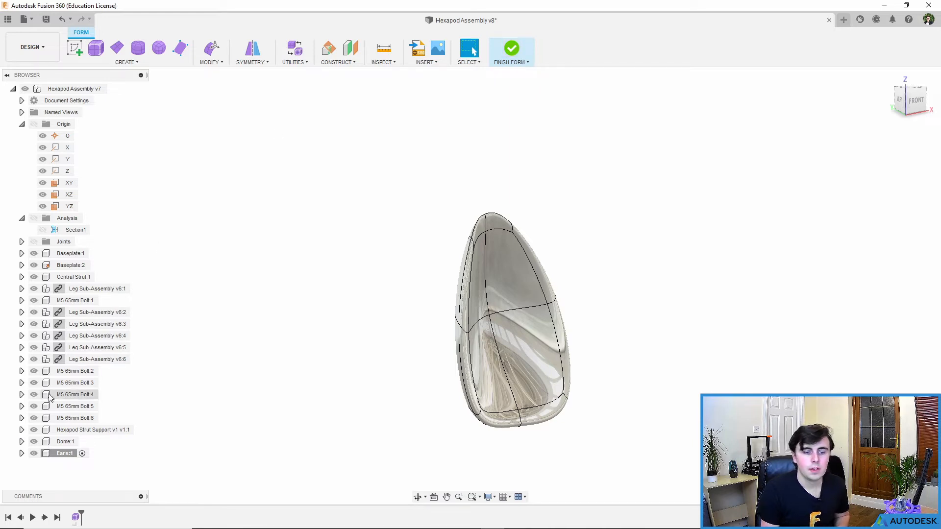
left_click(21, 453)
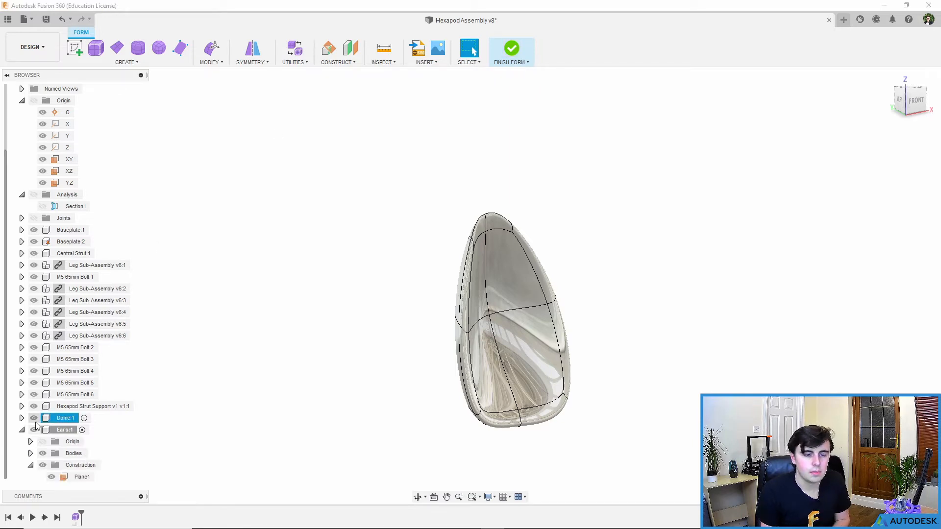
left_click(30, 453)
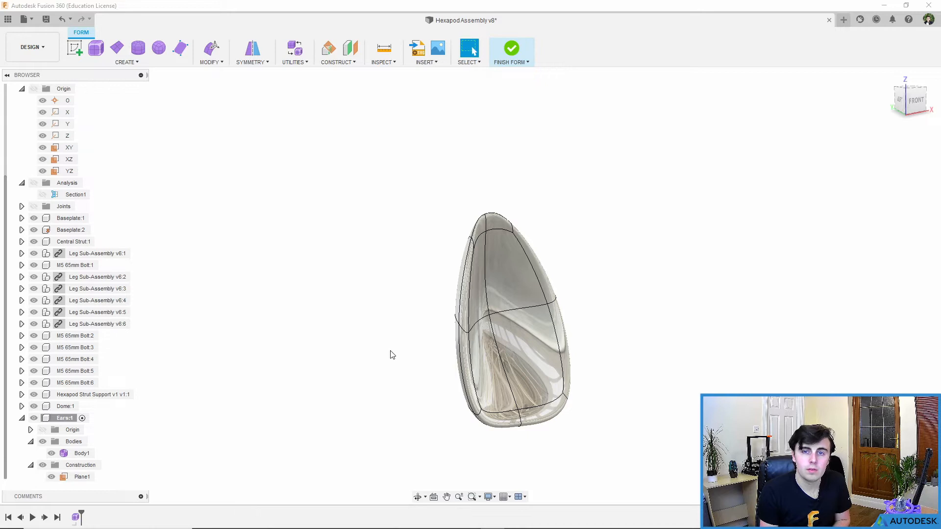
left_click(511, 49)
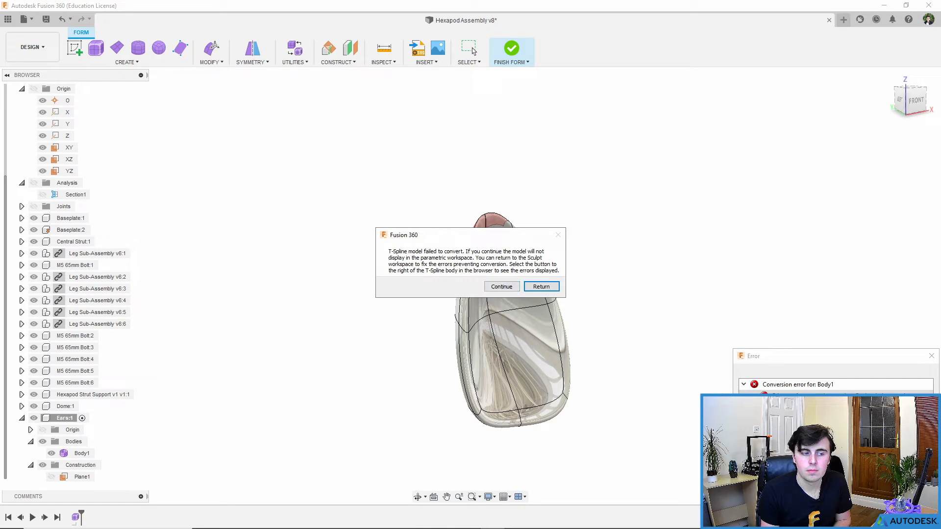
key("Return")
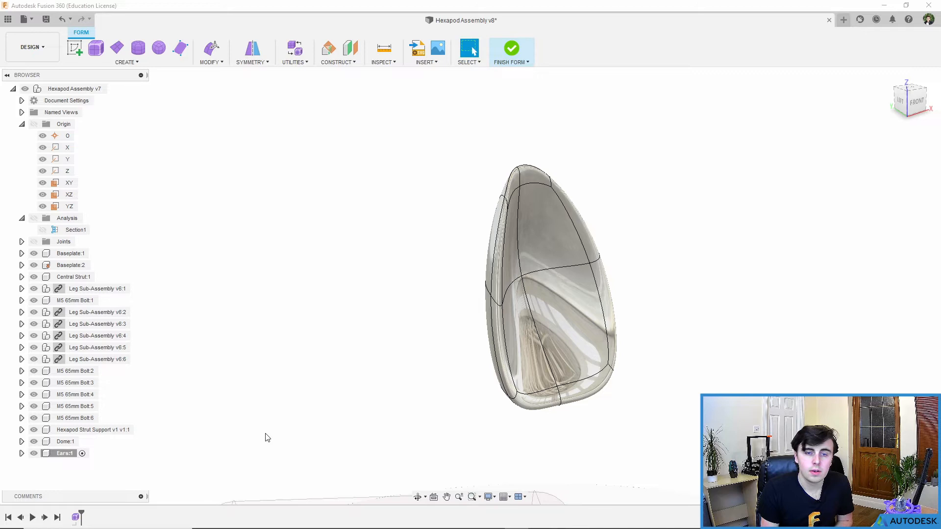
Step: Finish the ear's form and reveal the converted body inside the Ears component
left_click(22, 453)
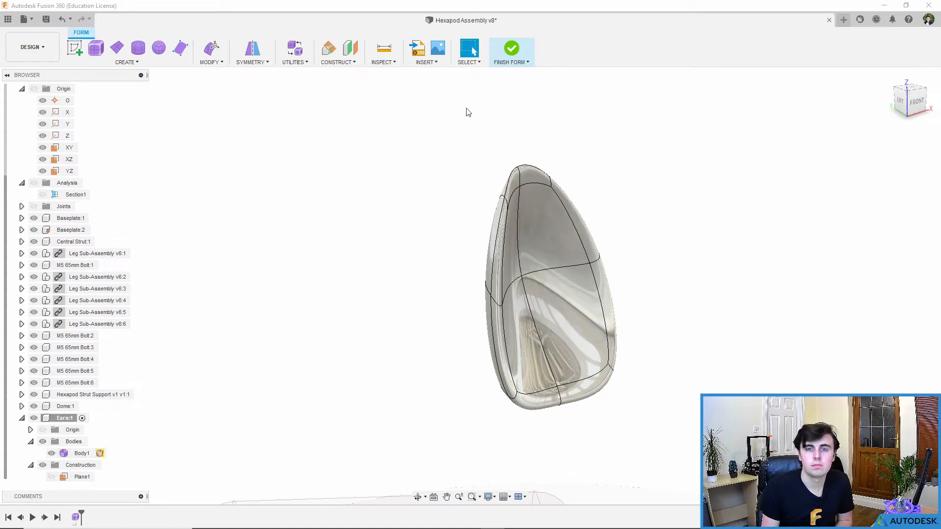
left_click(511, 49)
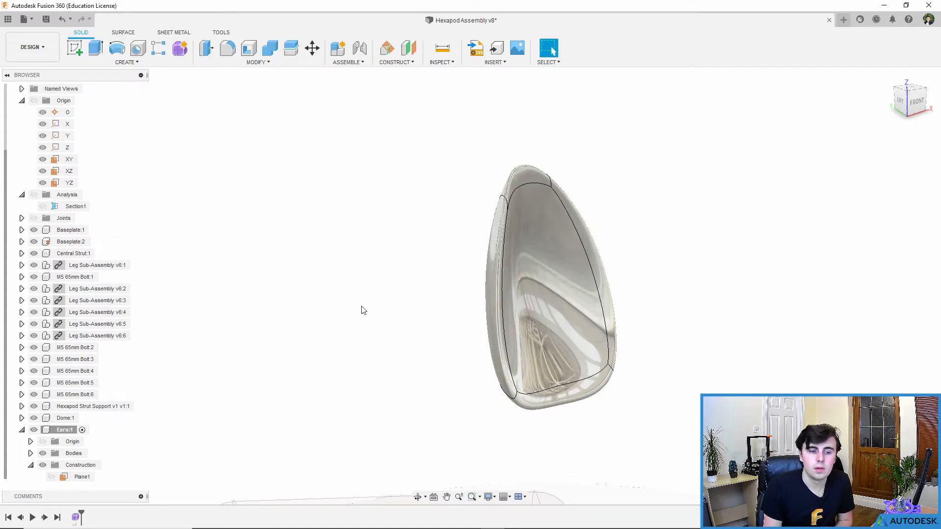
left_click(30, 454)
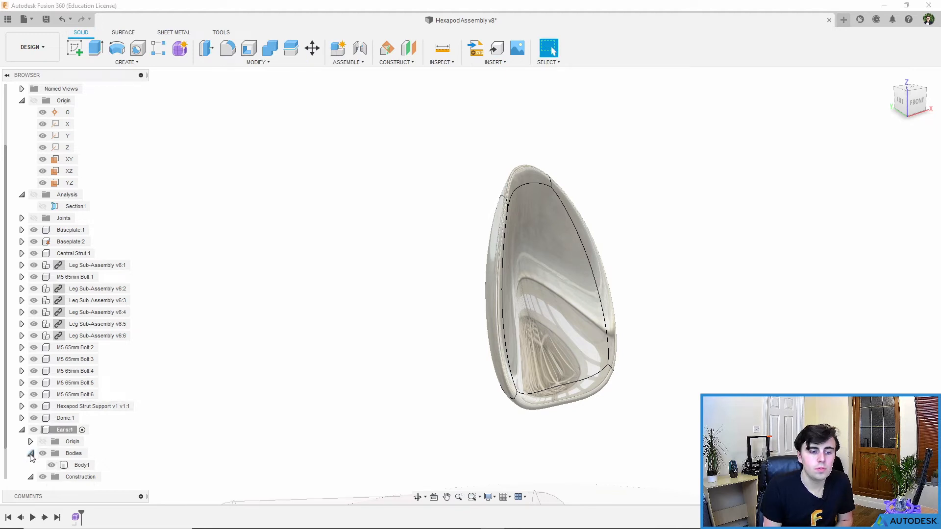
left_click(70, 467)
left_click(275, 399)
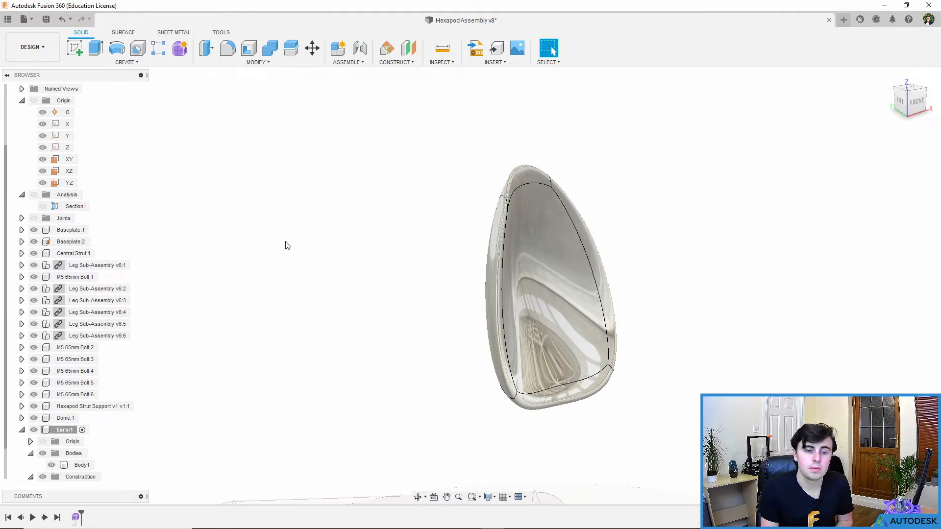
Step: Examine the finished ear body and its placement above the hexapod from several angles
left_click(552, 270)
middle_click_drag(573, 316, 545, 337, "shift")
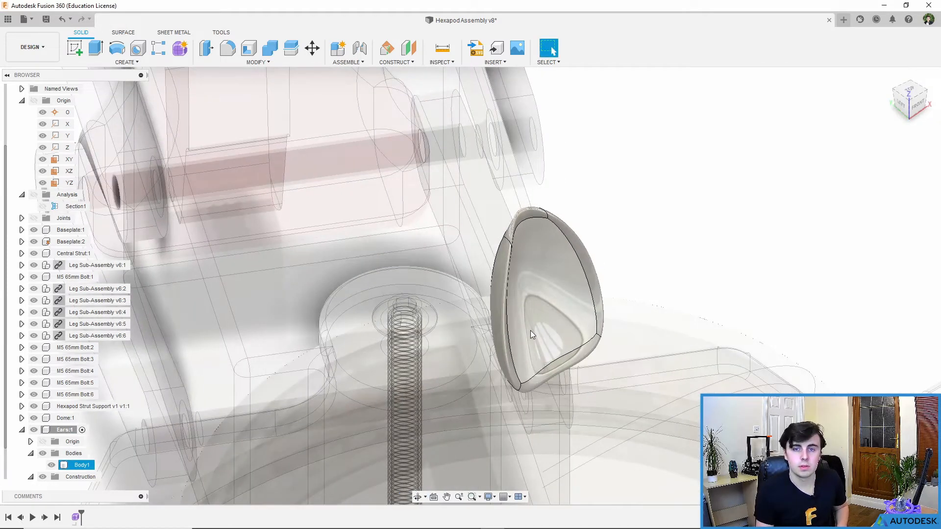
middle_click_drag(533, 335, 571, 353, "shift")
middle_click_drag(517, 267, 504, 267)
left_click(452, 171)
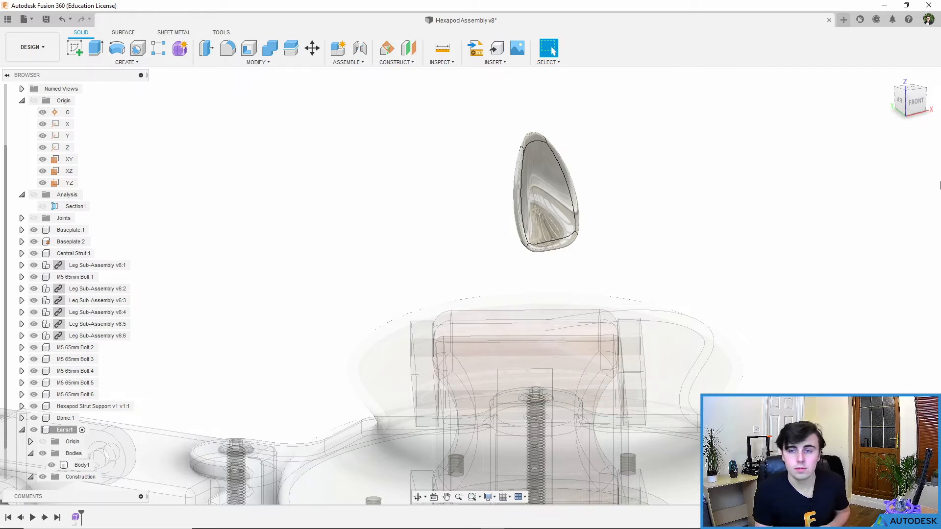
scroll(64, 231, "up", 2)
scroll(162, 370, "down", 1)
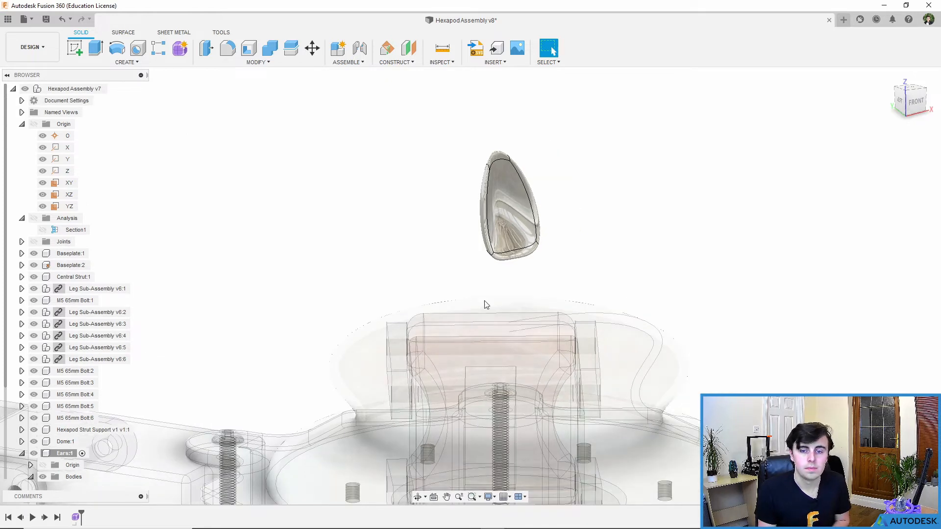
Step: Begin moving at component level, with only the Ears component selected, and raise the ear 5 mm along Z
left_click(314, 48)
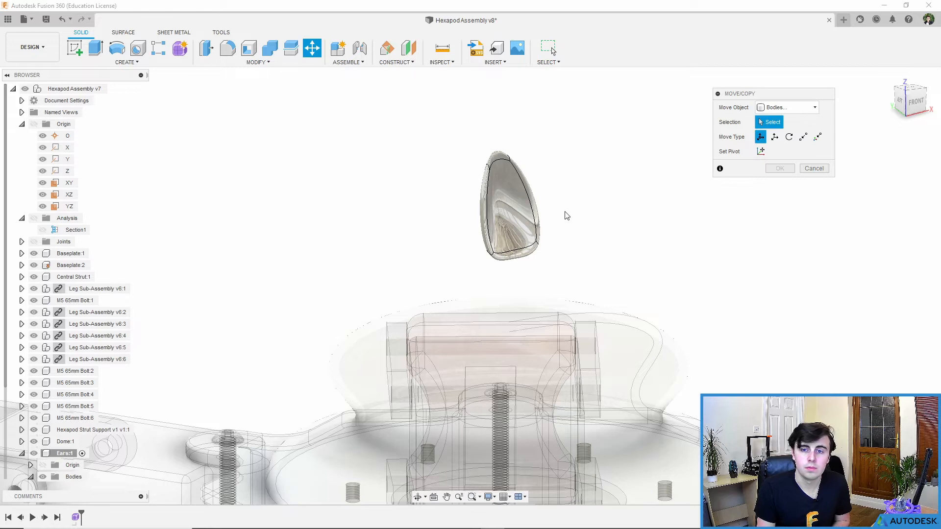
left_click(784, 108)
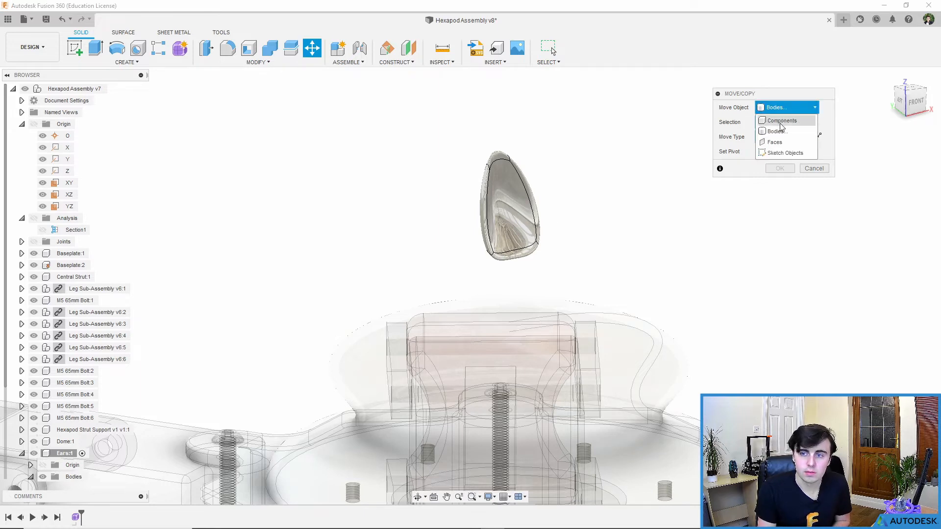
left_click(782, 121)
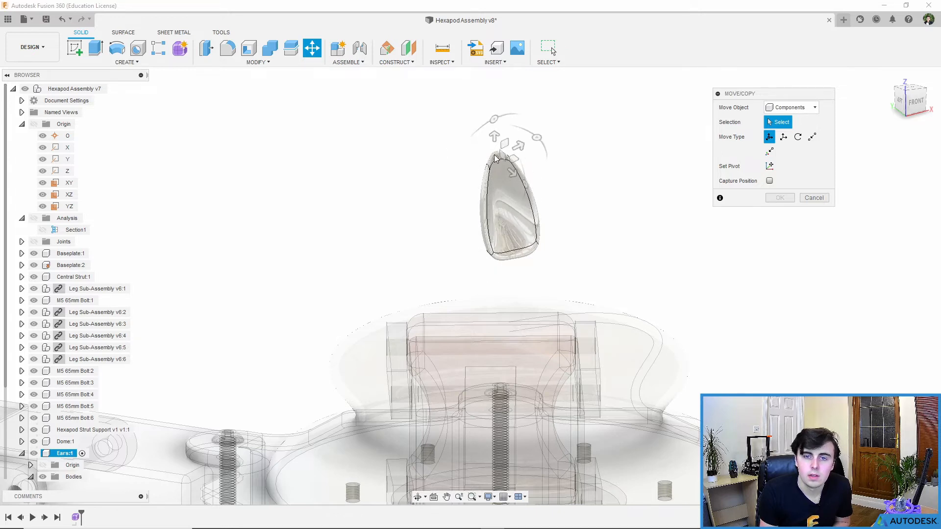
scroll(655, 341, "down", 3)
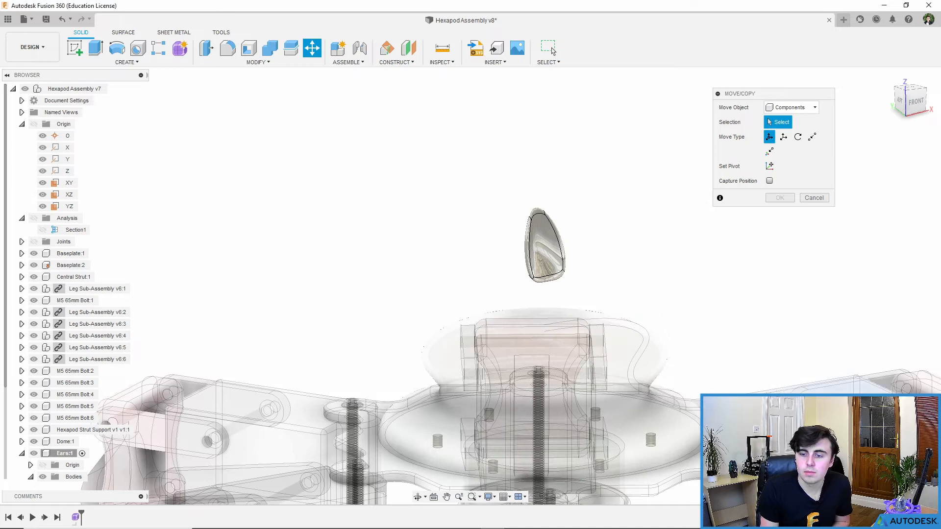
left_click(784, 384)
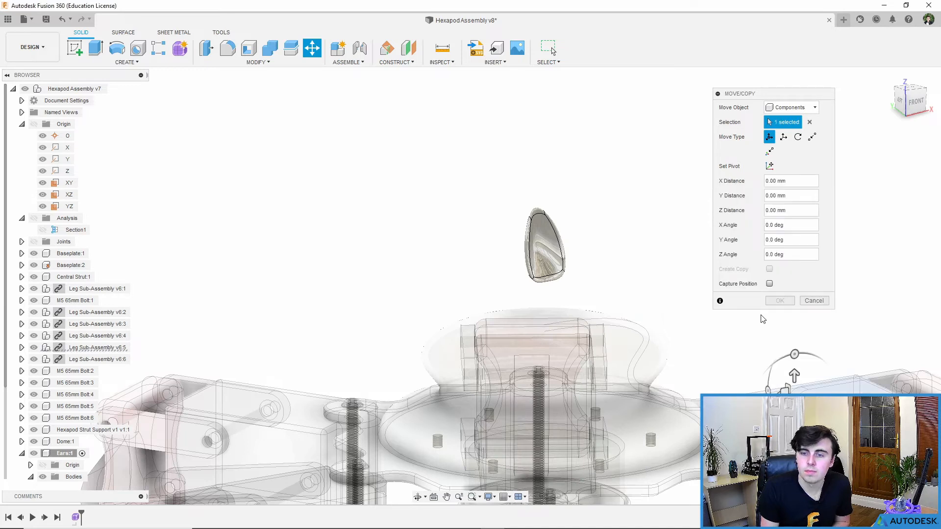
left_click(548, 254)
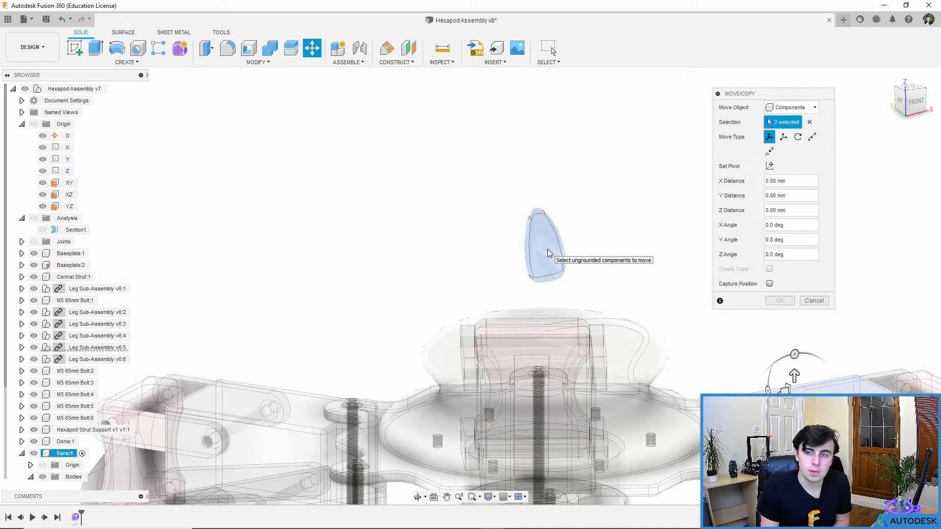
left_click(549, 253)
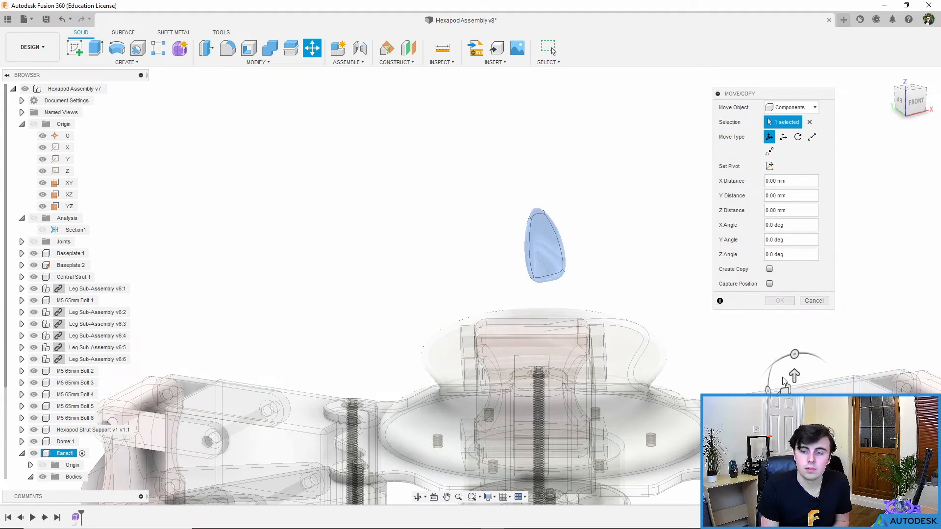
left_click_drag(794, 378, 814, 371)
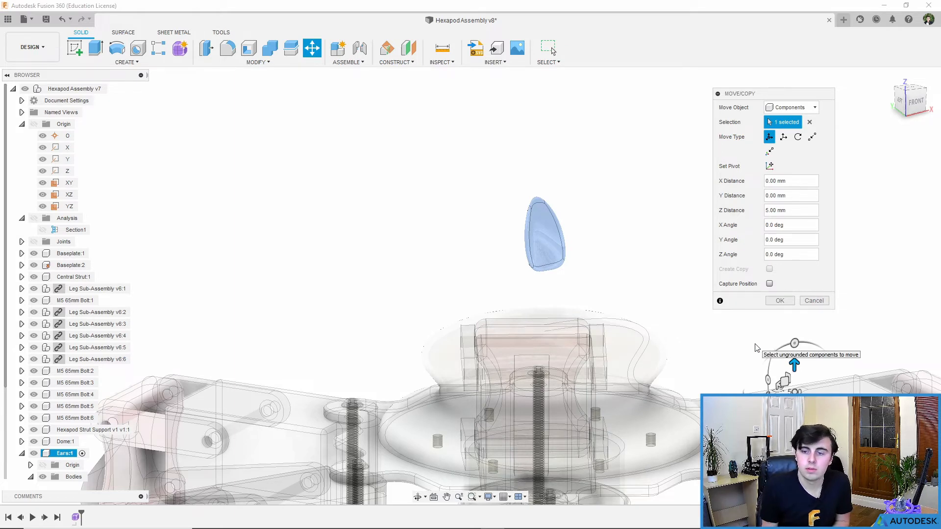
Step: Shift the ear in the front view to about 23.3 mm in Y and -26.2 mm in Z, bringing it down to the dome
scroll(613, 312, "down", 4)
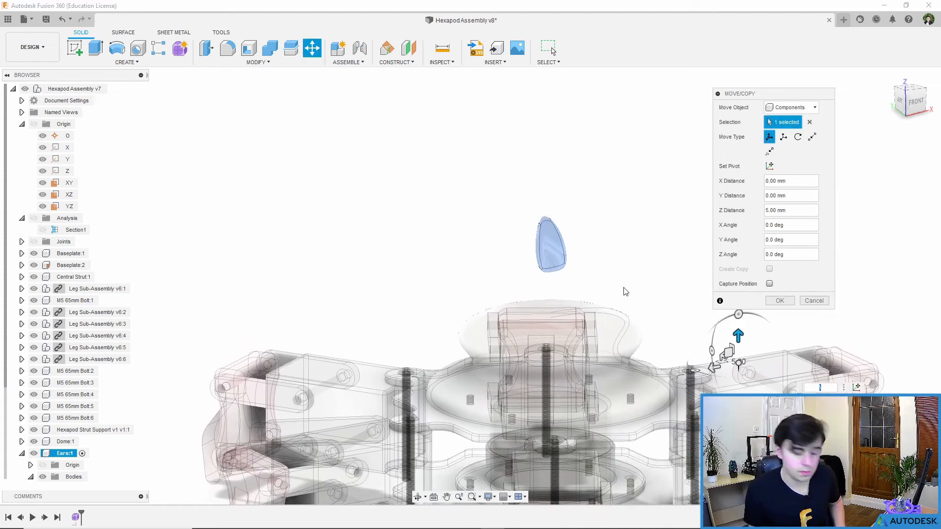
scroll(621, 282, "down", 1)
middle_click_drag(613, 266, 728, 357, "shift")
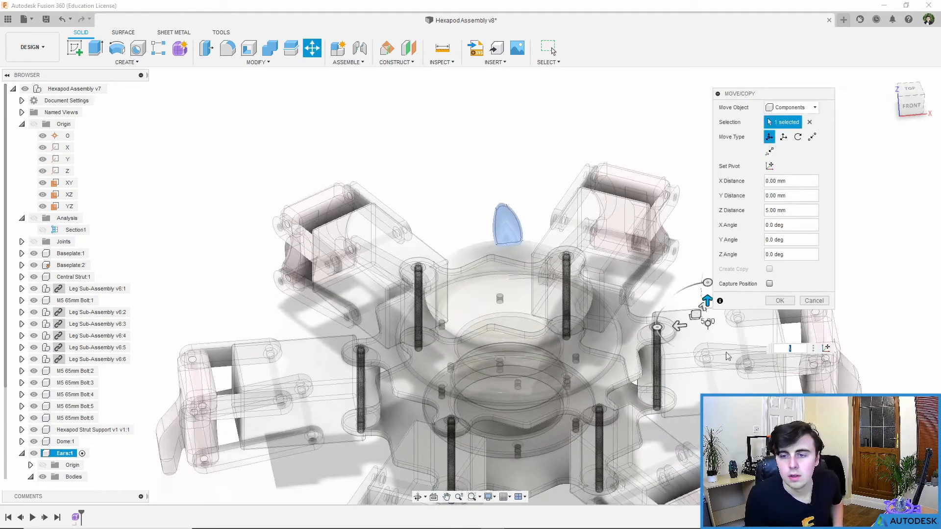
left_click(911, 105)
scroll(532, 303, "down", 2)
scroll(653, 363, "up", 3)
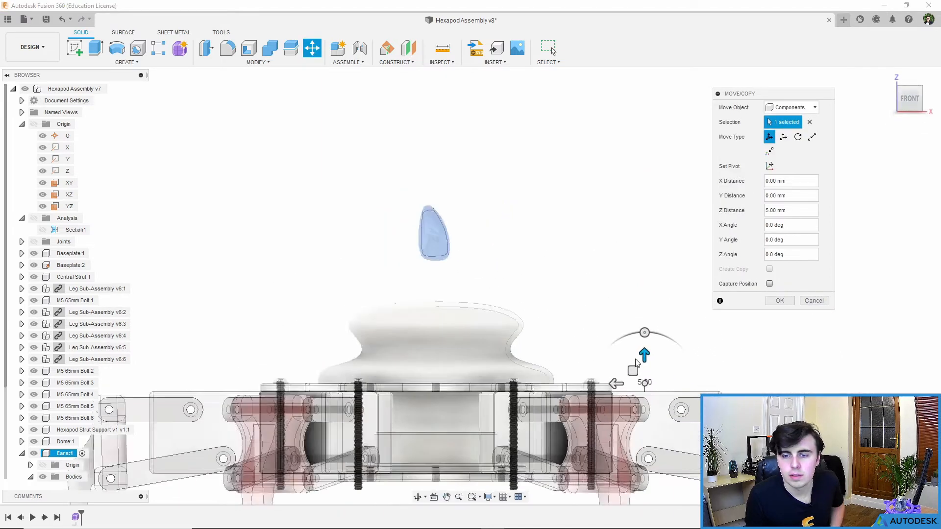
left_click_drag(630, 376, 593, 403)
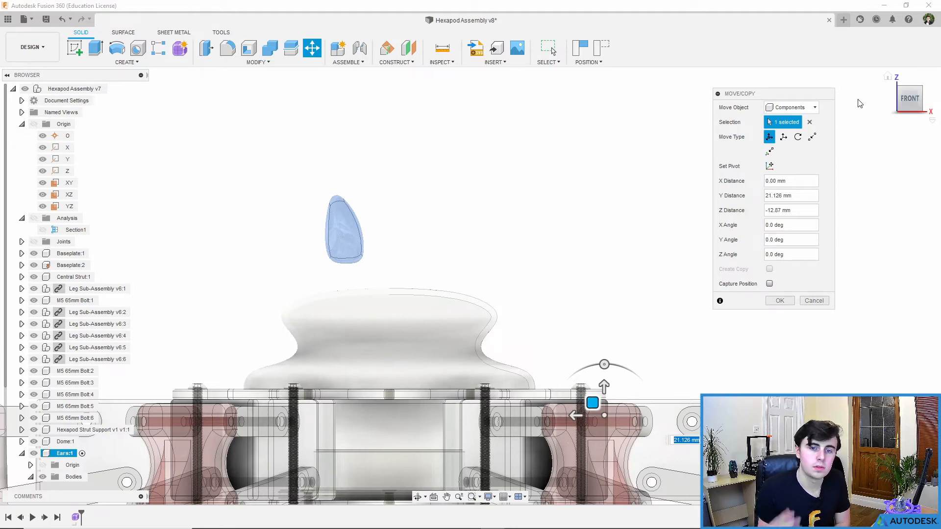
middle_click_drag(399, 271, 428, 294, "shift")
left_click(911, 102)
left_click_drag(623, 438, 621, 461)
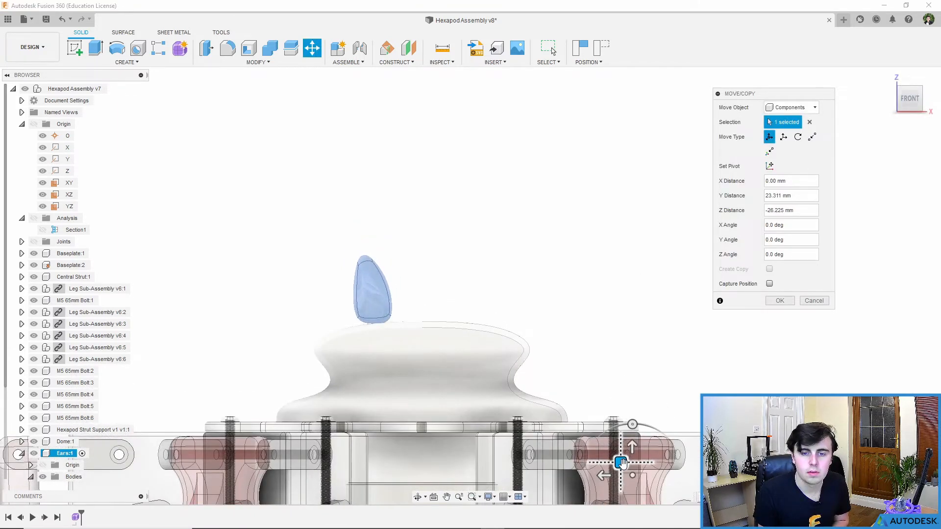
Step: Tilt the ear -10 degrees about X and reseat it on the dome by moving about -15.5 mm in Y and 18.2 mm in Z
left_click_drag(632, 424, 624, 426)
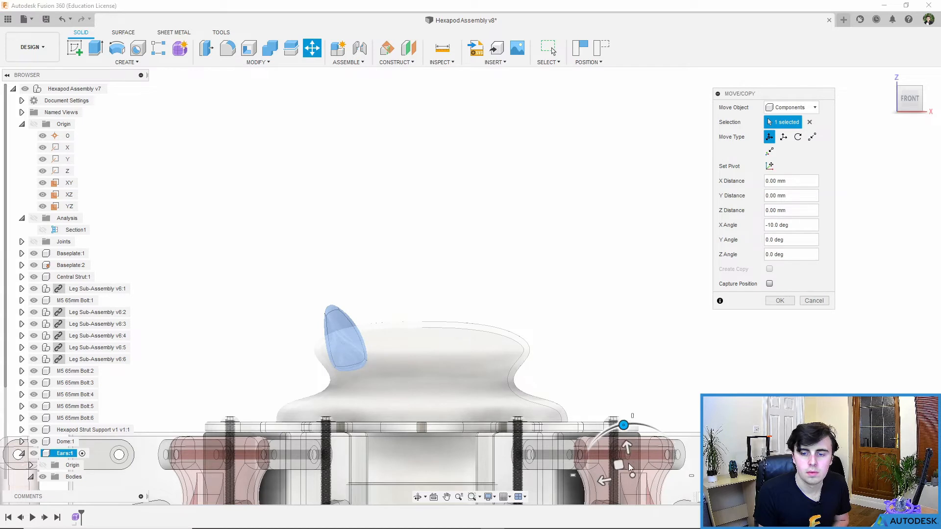
left_click_drag(622, 458, 644, 423)
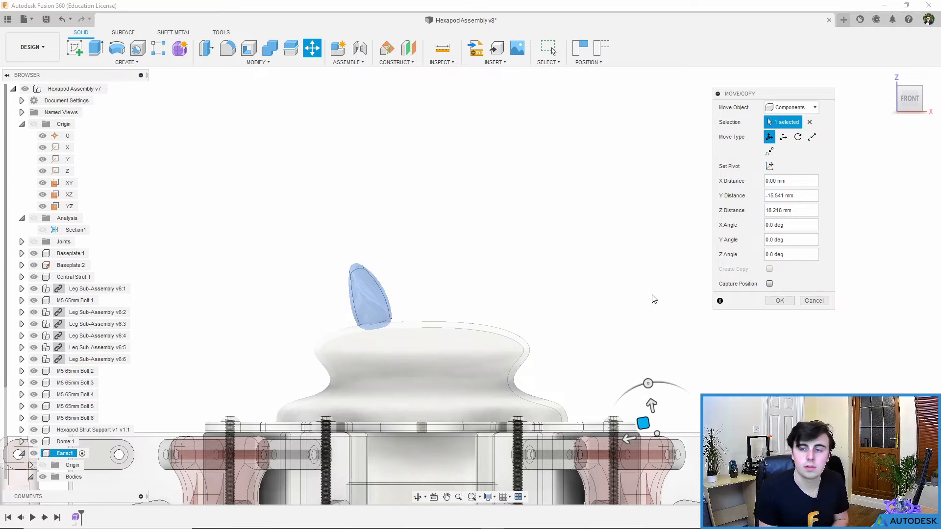
left_click(781, 301)
Step: Activate the top-level hexapod assembly and check the ear's placement on the dome
middle_click_drag(428, 342, 437, 343, "shift")
double_click(99, 89)
middle_click_drag(453, 342, 397, 269, "shift")
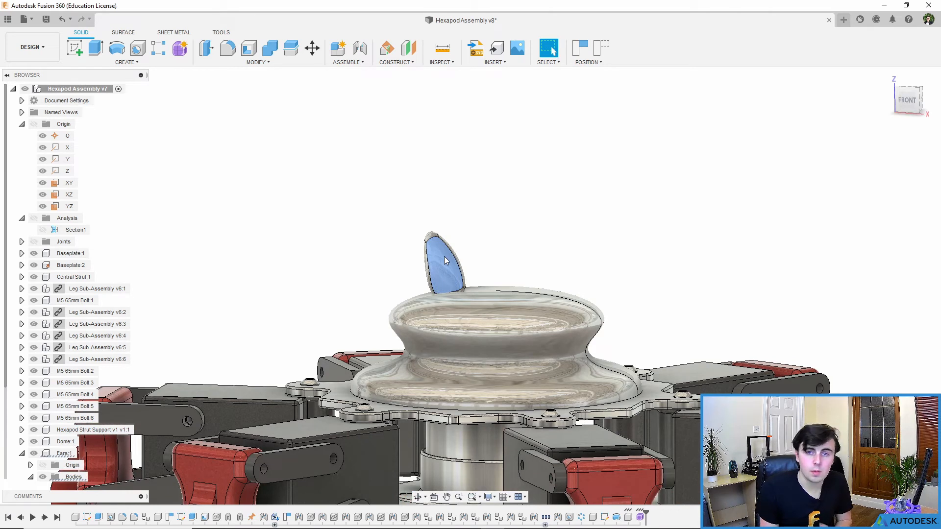
scroll(31, 423, "down", 1)
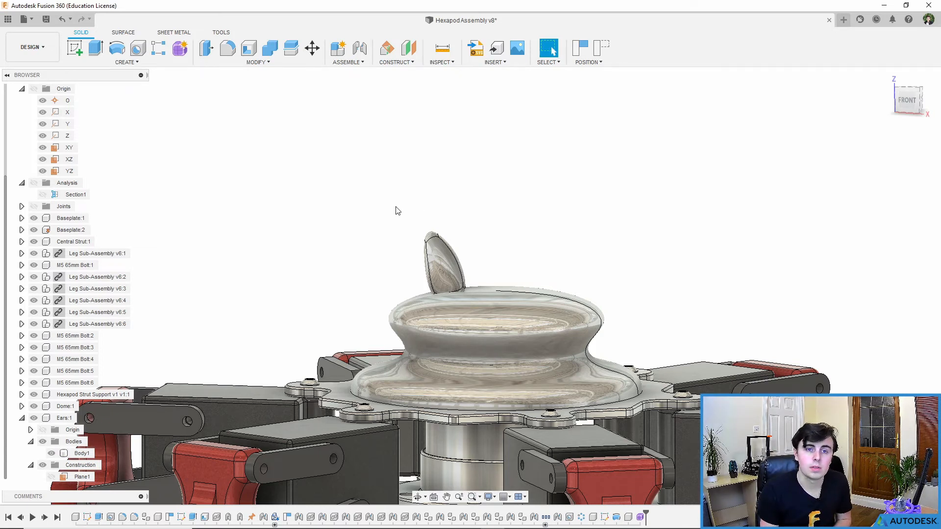
Step: Start a Mirror operation and capture the moved ear's current position
left_click(142, 63)
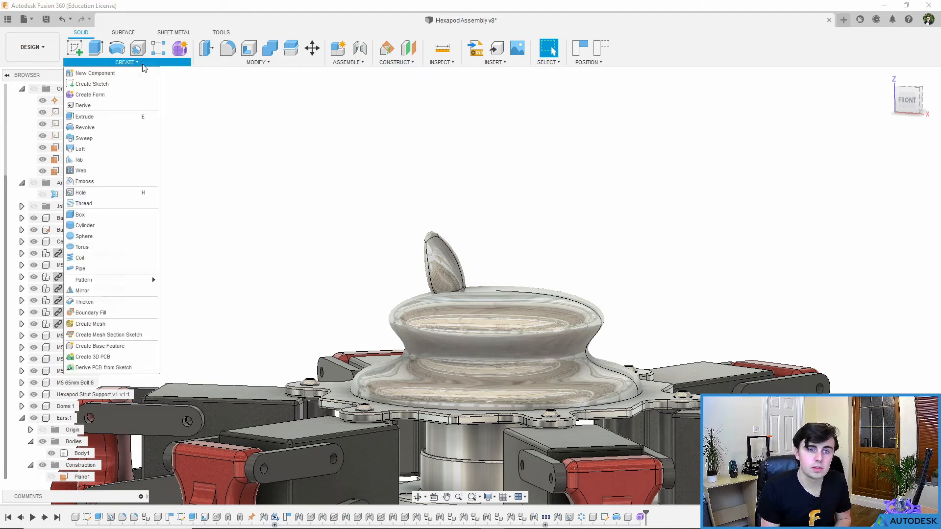
left_click(82, 291)
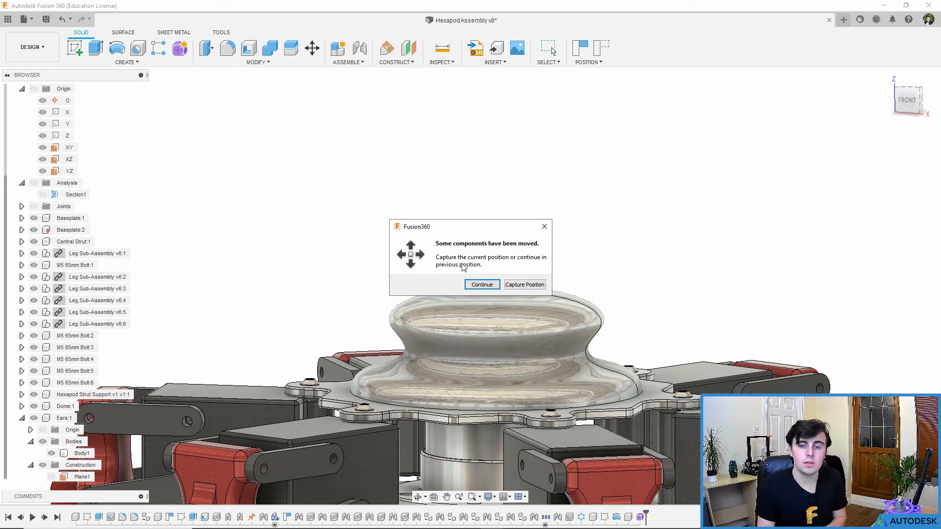
left_click(514, 281)
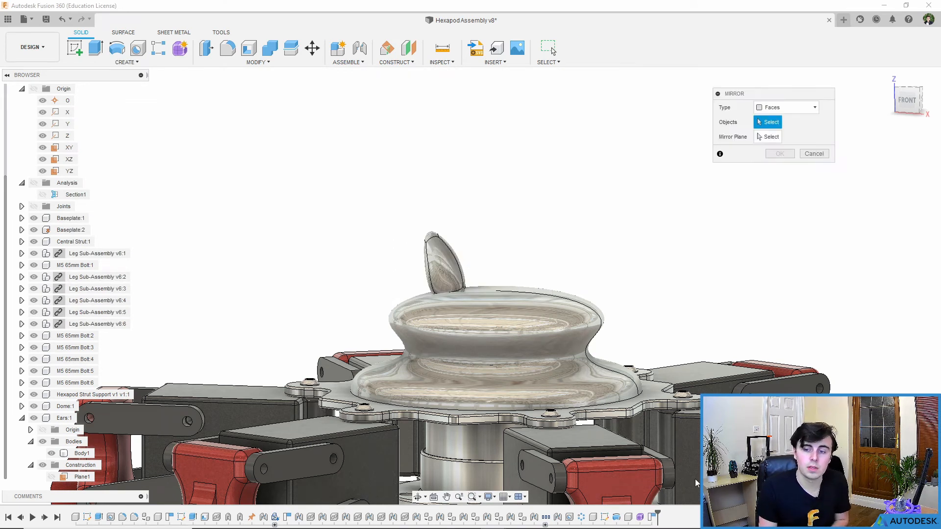
Step: Mirror the Ears component across the assembly's YZ origin plane to make the second ear
left_click(787, 107)
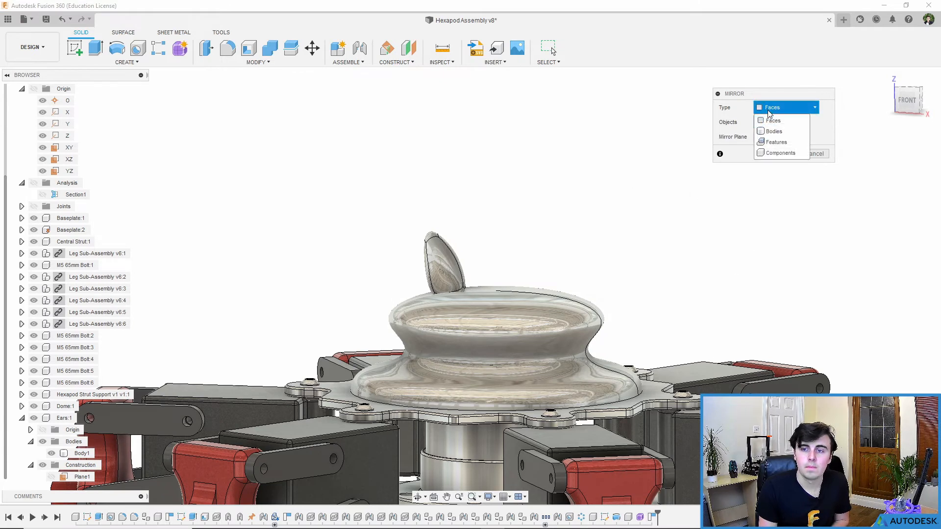
left_click(783, 153)
left_click(449, 267)
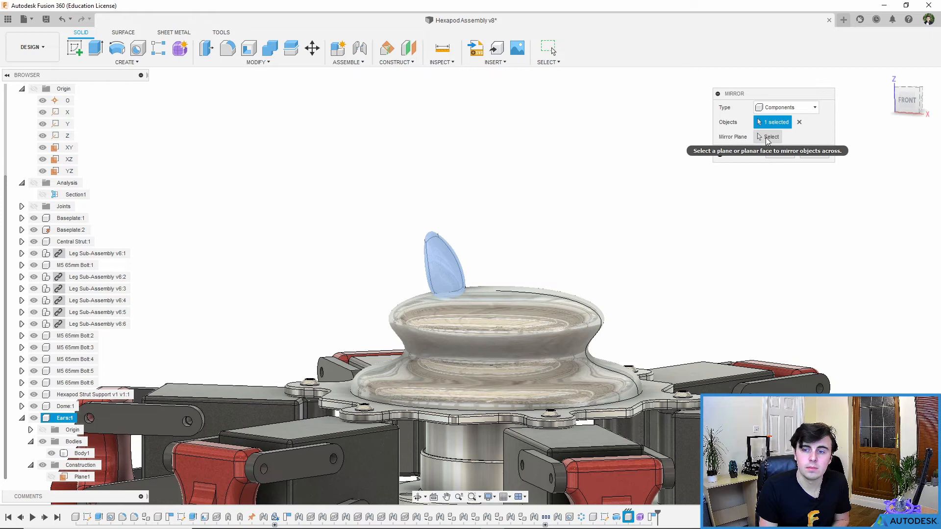
left_click(767, 137)
scroll(583, 240, "down", 3)
middle_click_drag(588, 247, 613, 248, "shift")
left_click(556, 284)
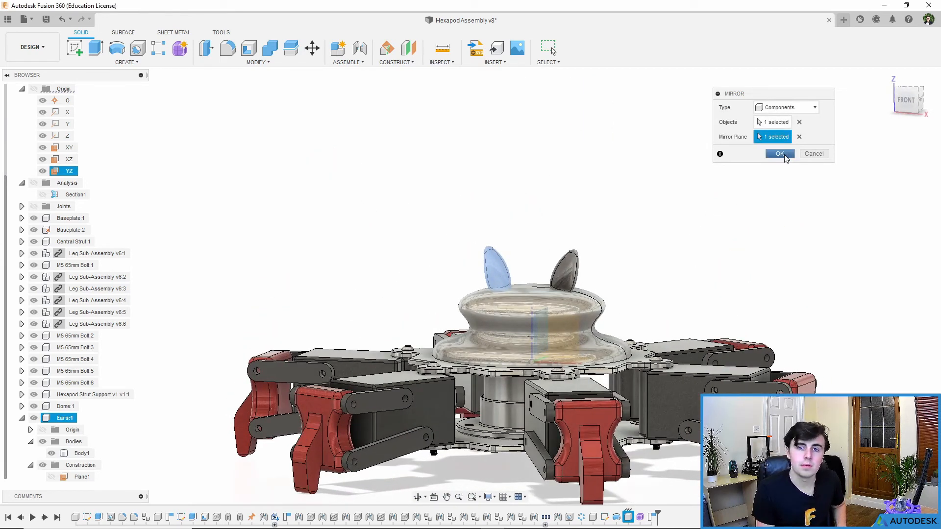
left_click(786, 156)
Step: Set up an Interference check with both ears and the dome selected
scroll(574, 271, "up", 5)
middle_click_drag(601, 288, 569, 300, "shift")
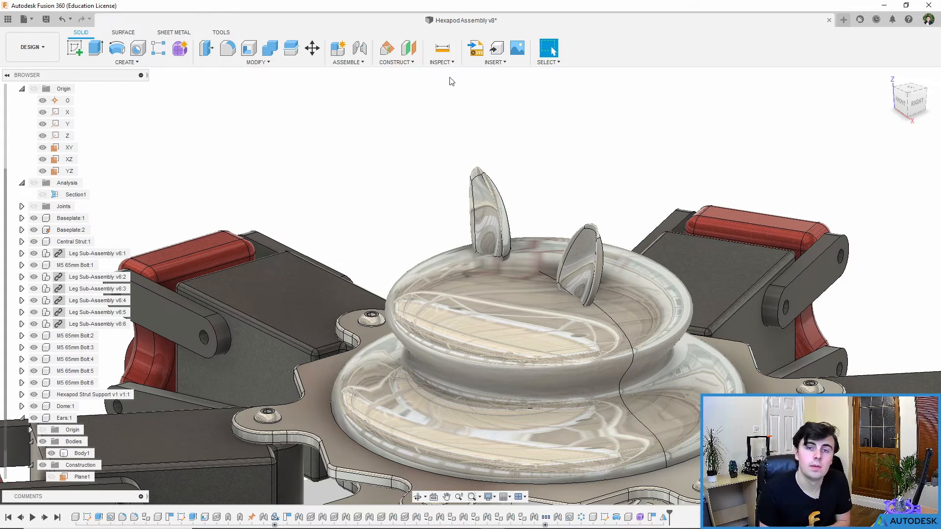
left_click(444, 62)
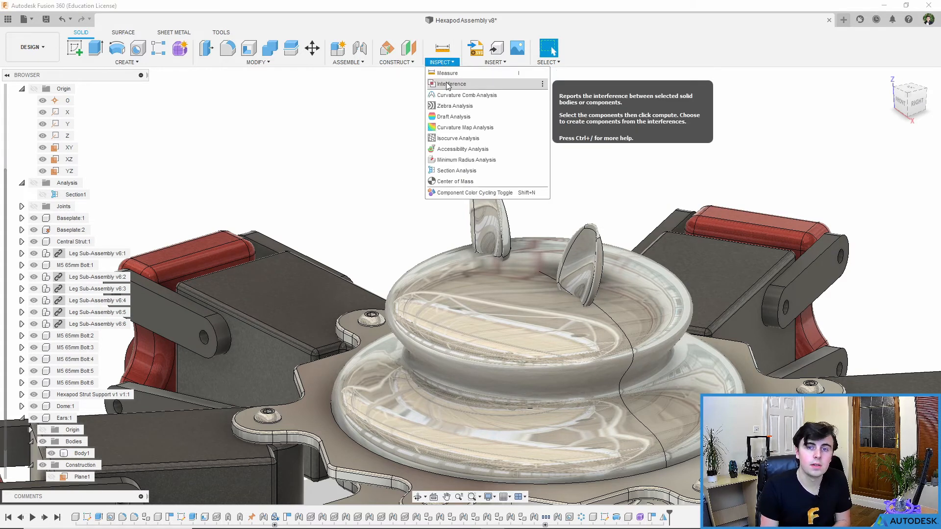
left_click(447, 85)
scroll(408, 93, "down", 3)
scroll(408, 94, "down", 2)
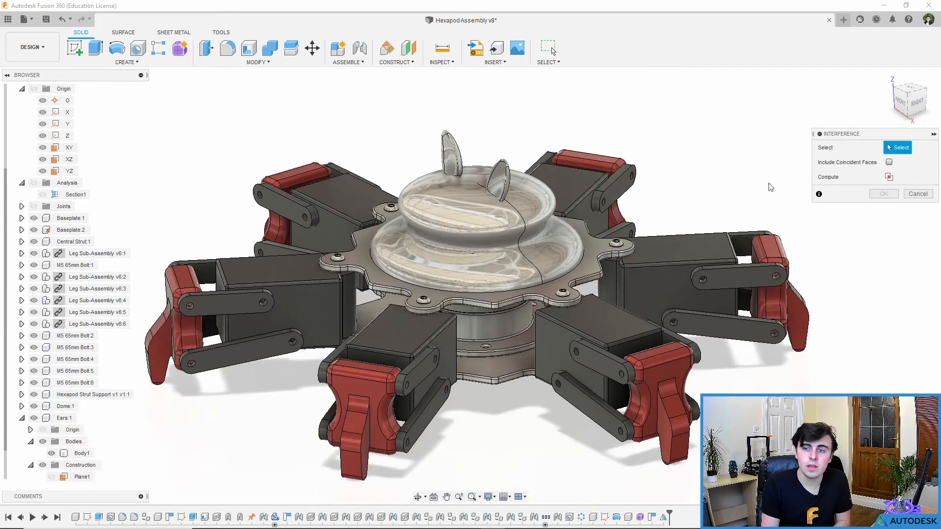
left_click(455, 174)
left_click(460, 203)
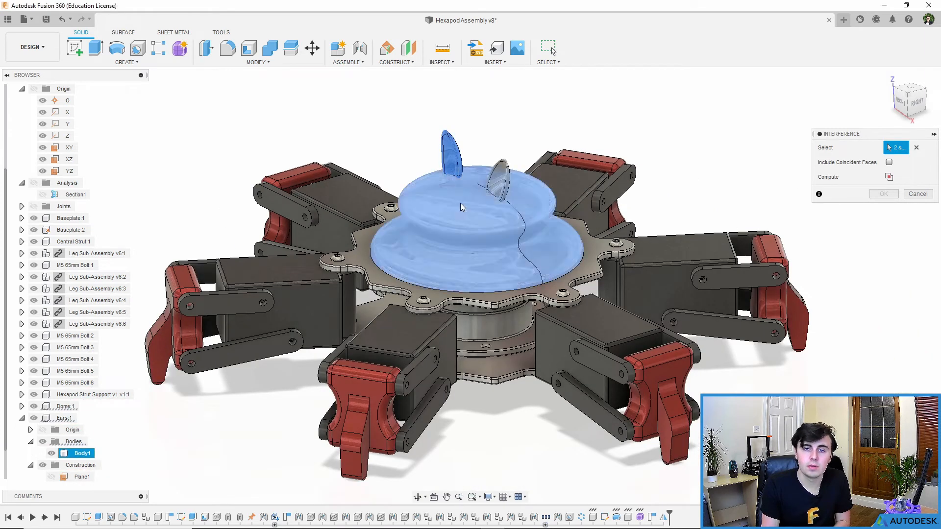
left_click(501, 183)
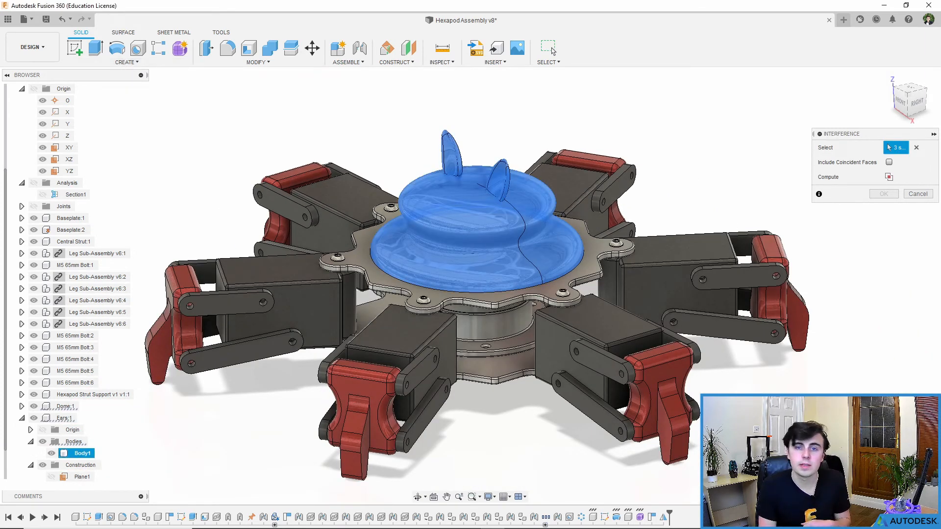
Step: Compute the interference, examine the overlaps between the ear bases and the dome up close, and close the results
middle_click_drag(581, 312, 586, 275, "shift")
scroll(588, 261, "up", 5)
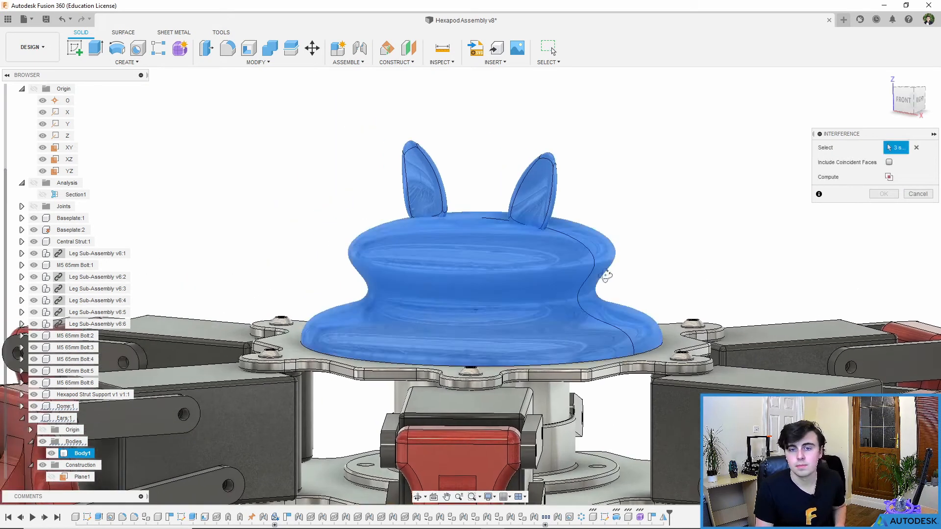
left_click(890, 178)
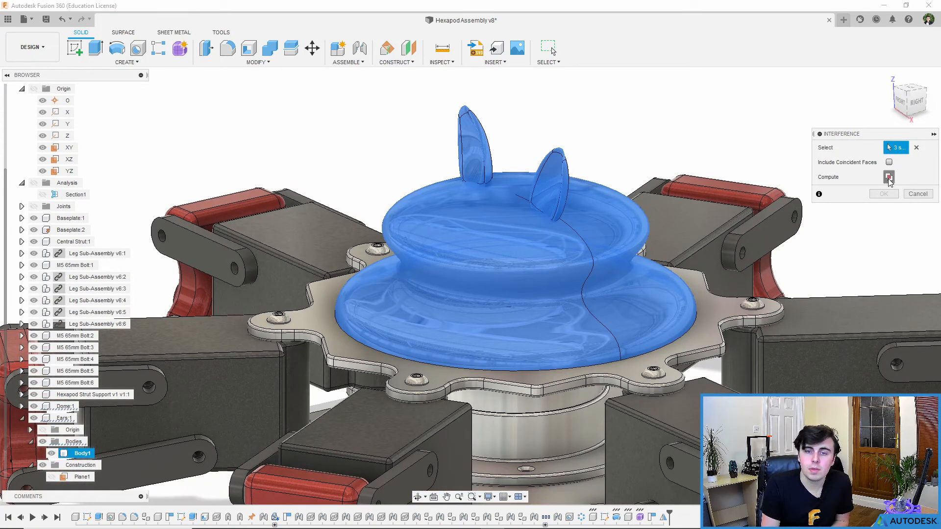
left_click_drag(518, 194, 281, 216)
left_click_drag(147, 204, 127, 192)
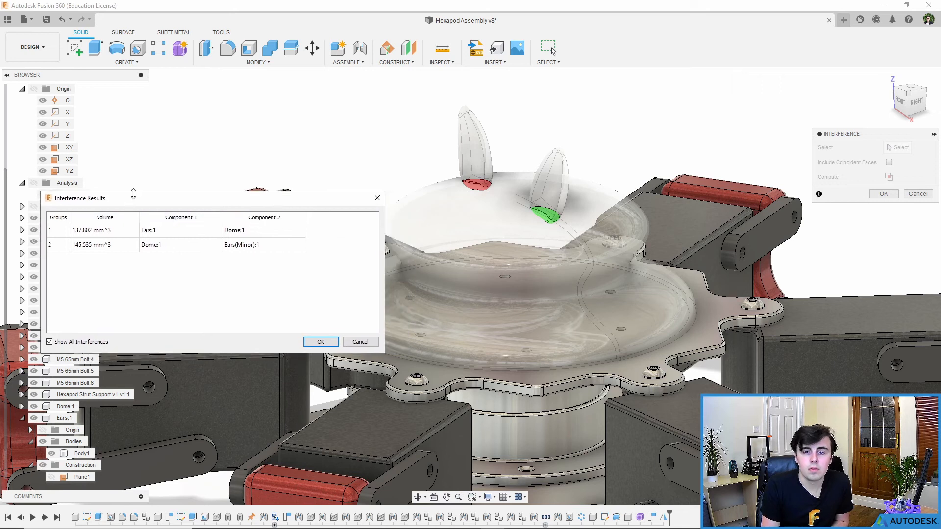
scroll(573, 220, "up", 10)
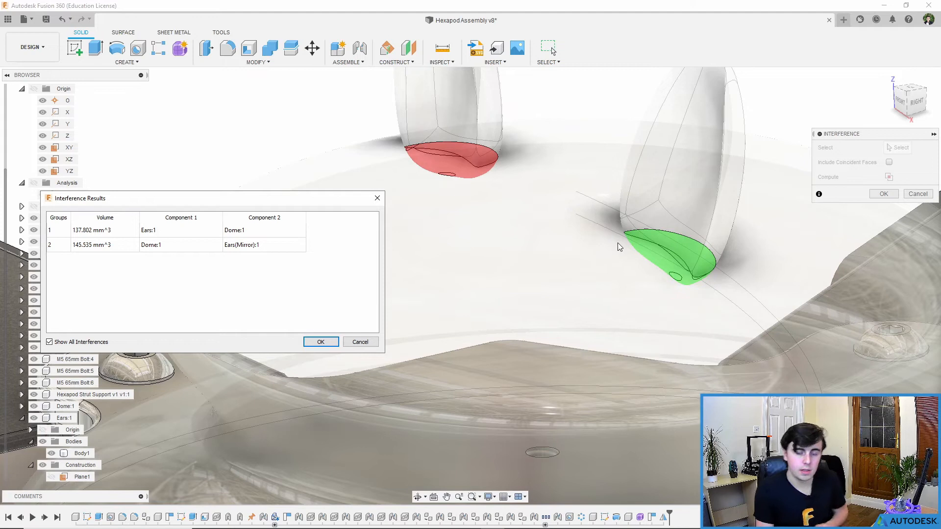
scroll(552, 216, "down", 10)
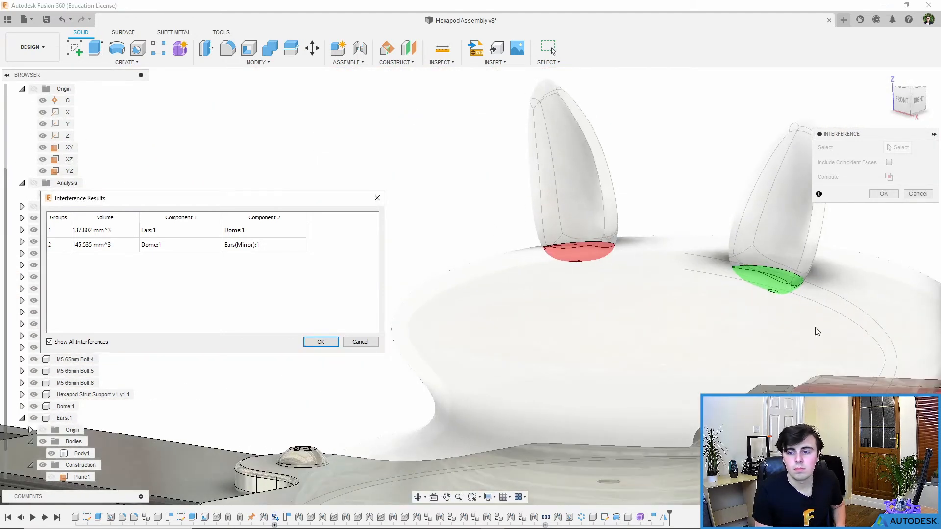
middle_click_drag(719, 269, 754, 263, "shift")
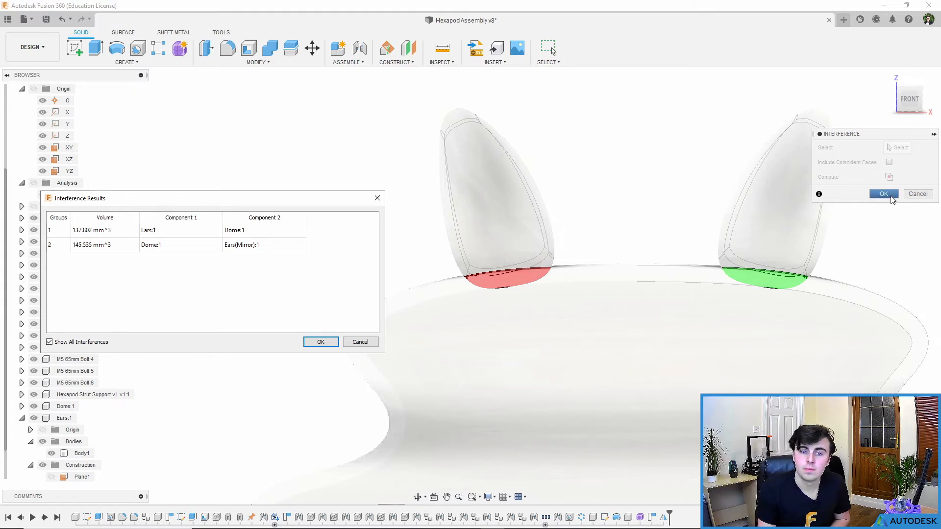
left_click(371, 342)
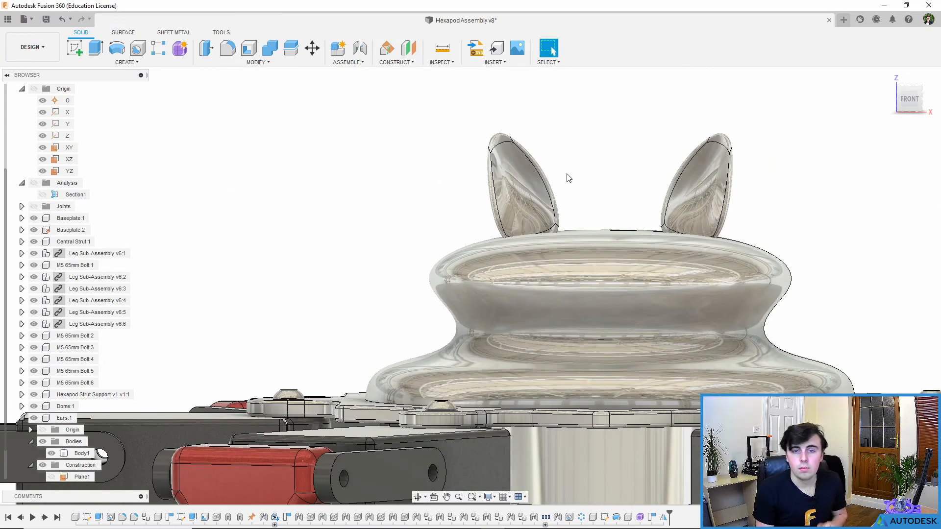
middle_click_drag(606, 208, 576, 216, "shift")
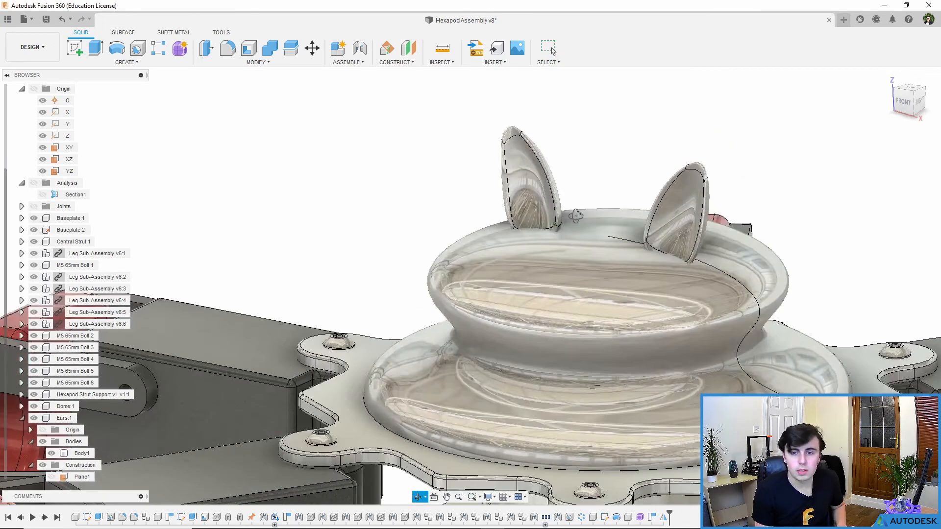
left_click(517, 191)
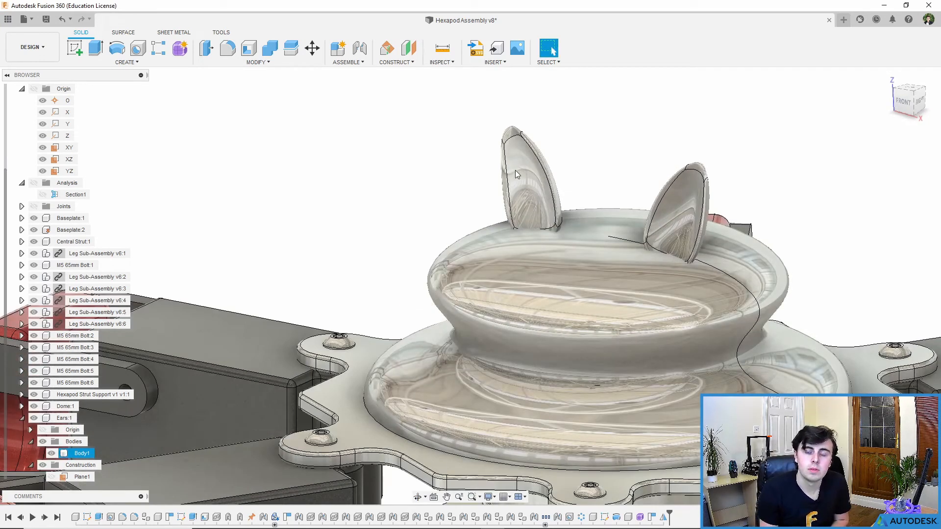
left_click(554, 238)
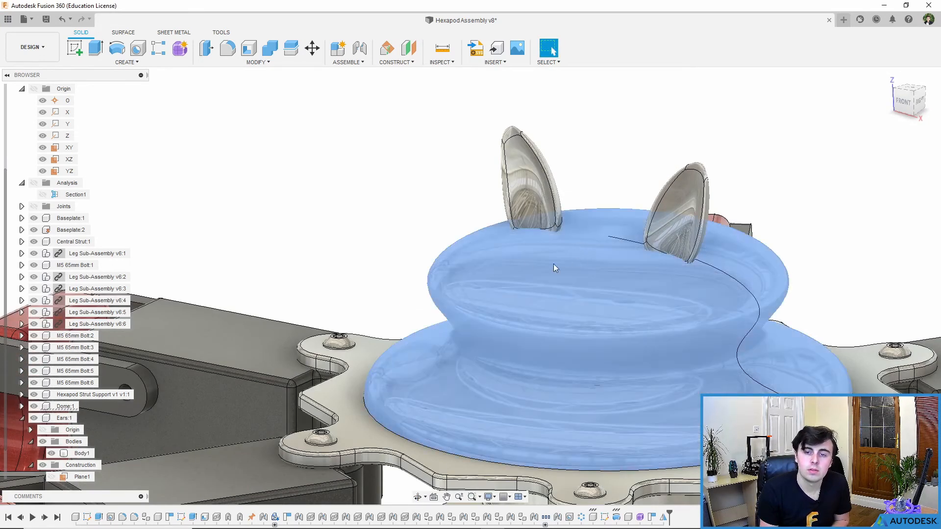
left_click(448, 157)
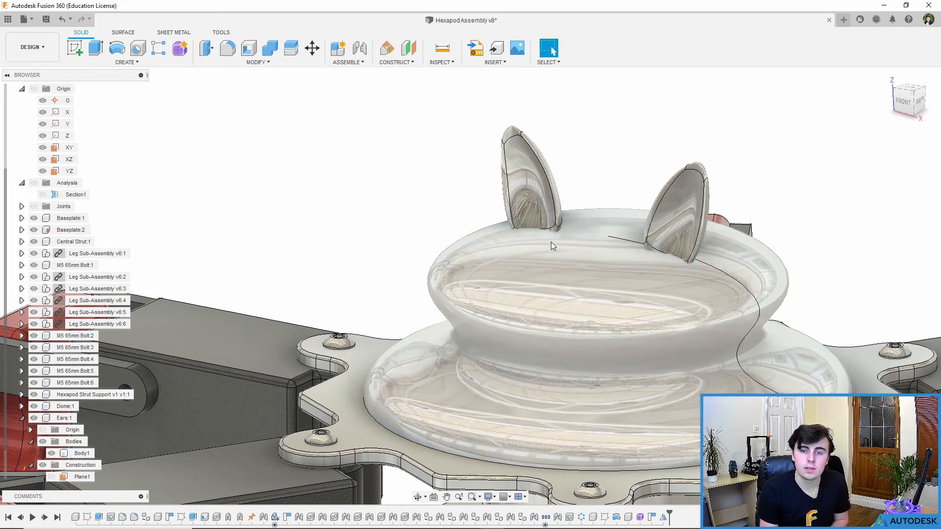
left_click(517, 175)
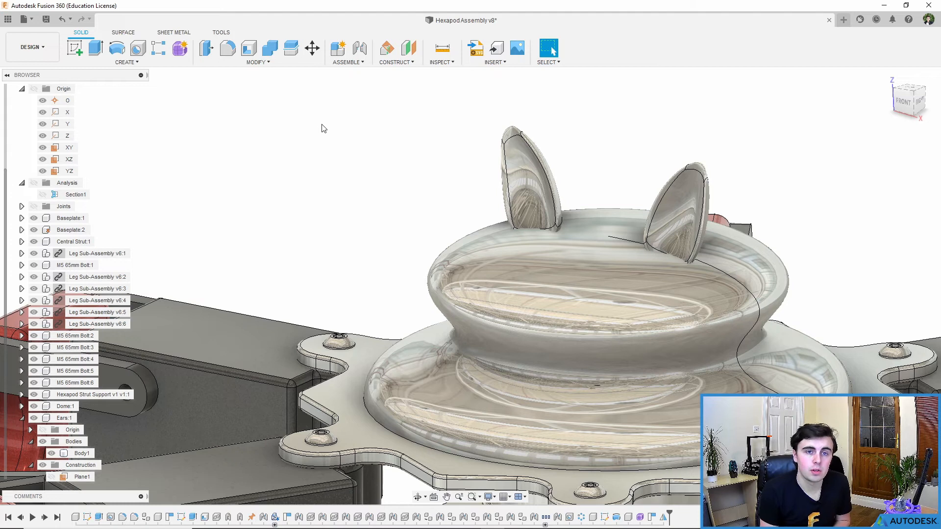
Step: Set up a Combine operation with the dome as the target body and both ears as the tool bodies
left_click(271, 49)
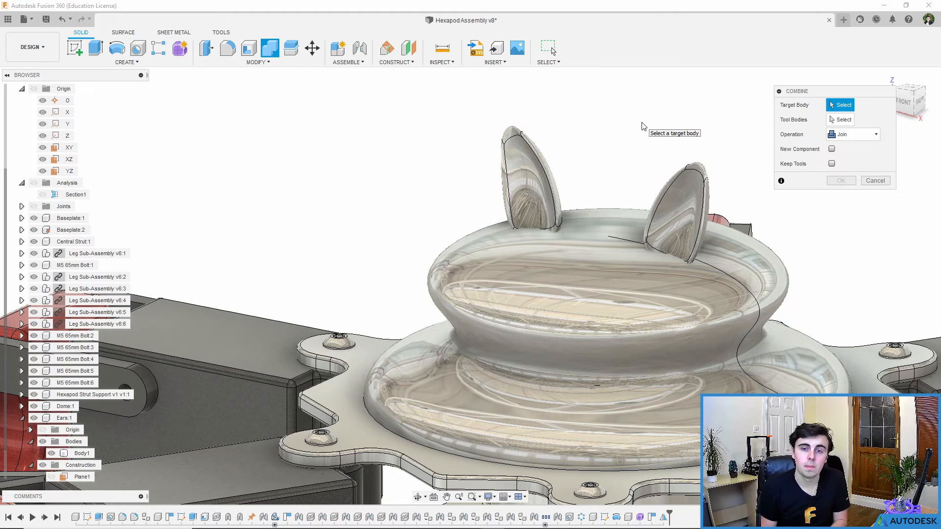
middle_click_drag(586, 214, 548, 235, "shift")
scroll(547, 233, "up", 5)
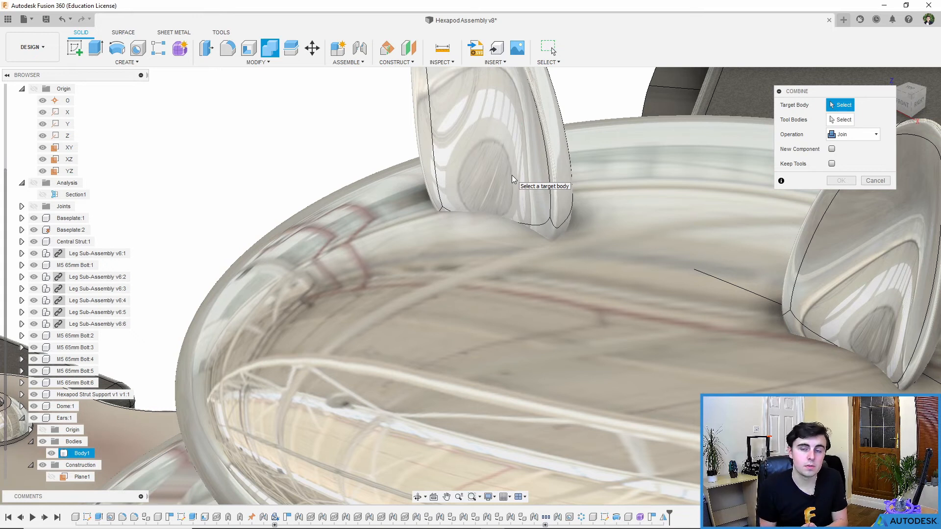
scroll(511, 175, "down", 5)
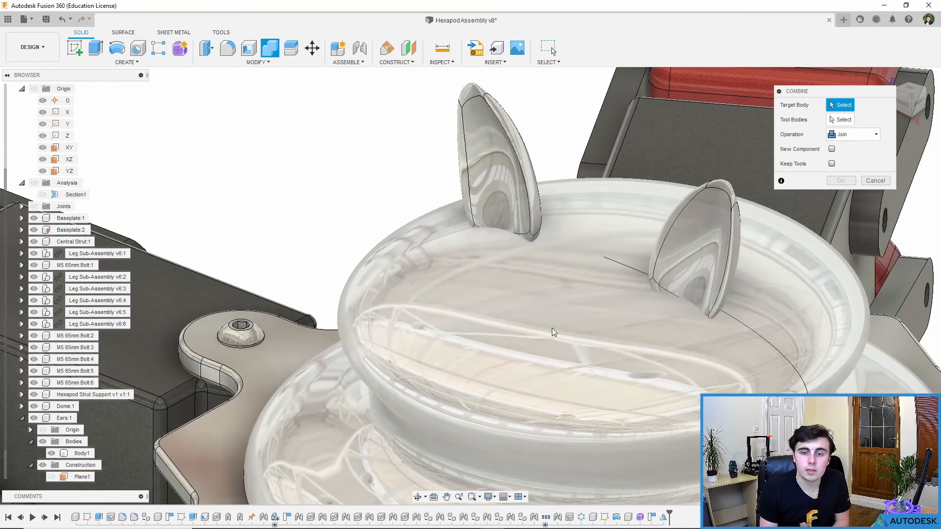
left_click(533, 333)
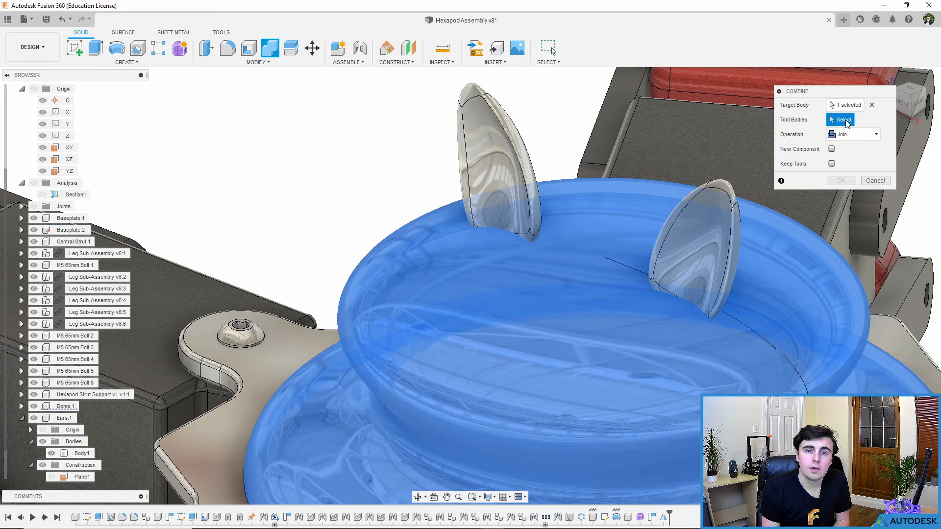
left_click(475, 149)
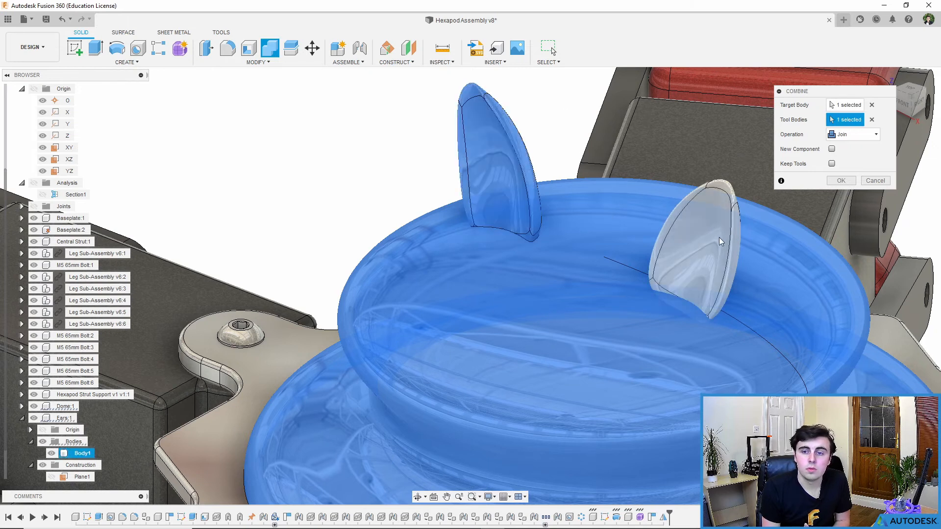
left_click(720, 237)
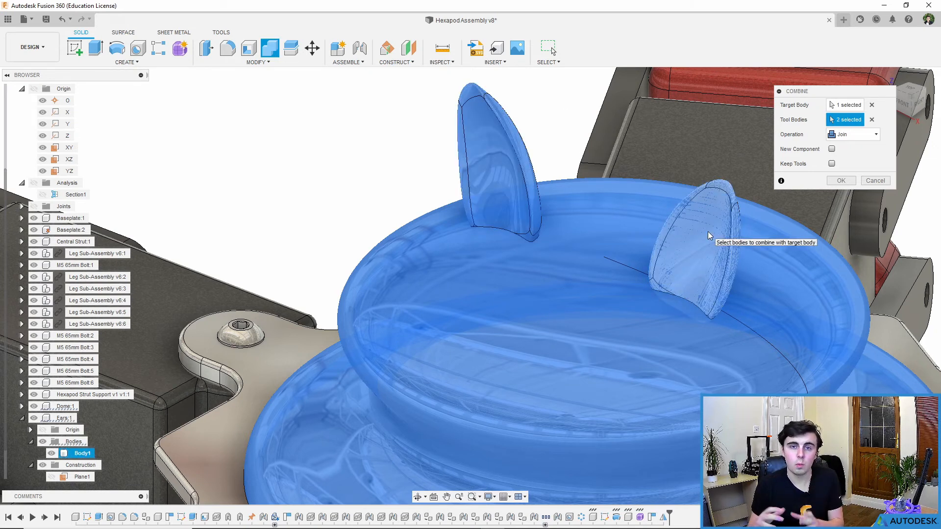
Step: Cut both ear shapes out of the dome using the Cut operation with Keep Tools enabled
left_click(855, 134)
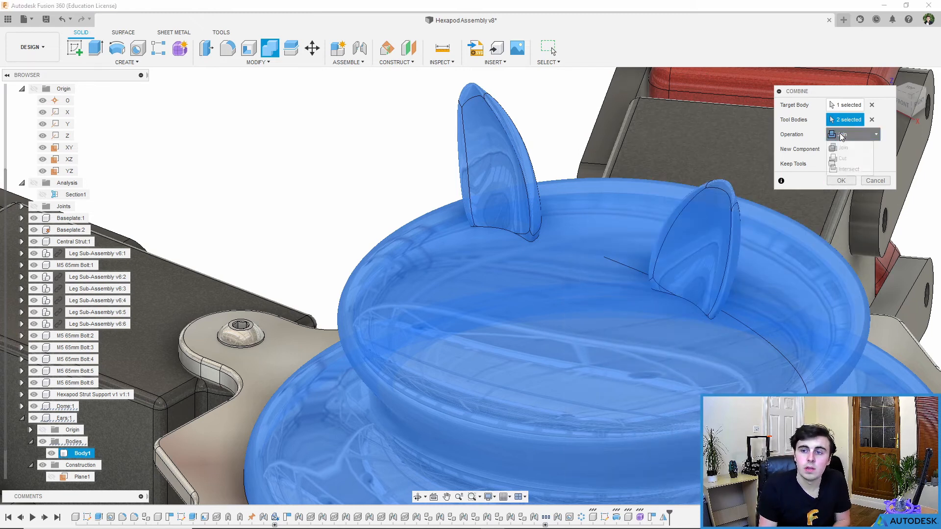
left_click(846, 162)
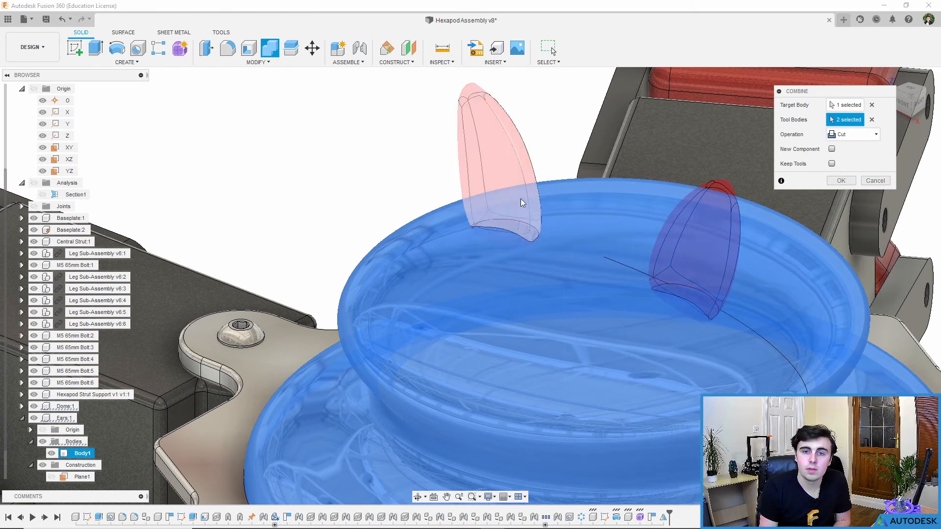
scroll(518, 231, "up", 5)
middle_click_drag(525, 234, 550, 246, "shift")
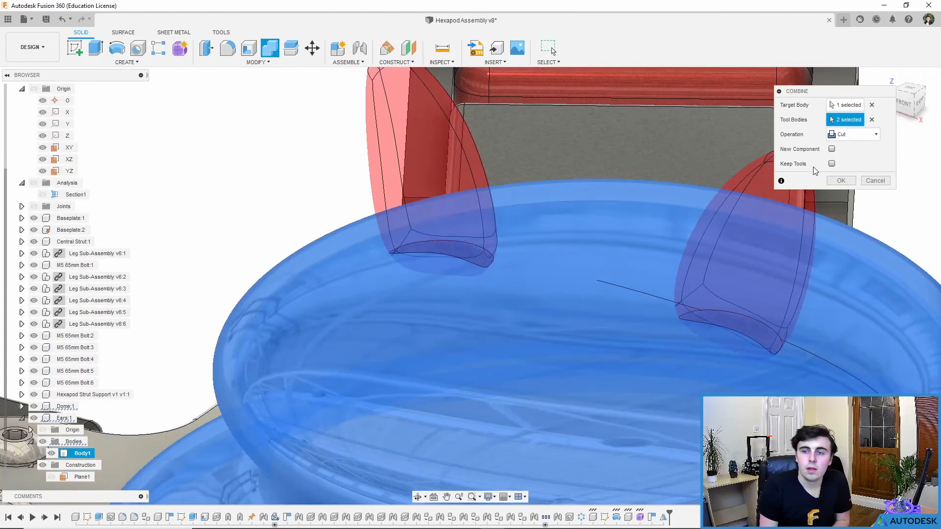
scroll(642, 222, "down", 4)
middle_click_drag(615, 238, 556, 255)
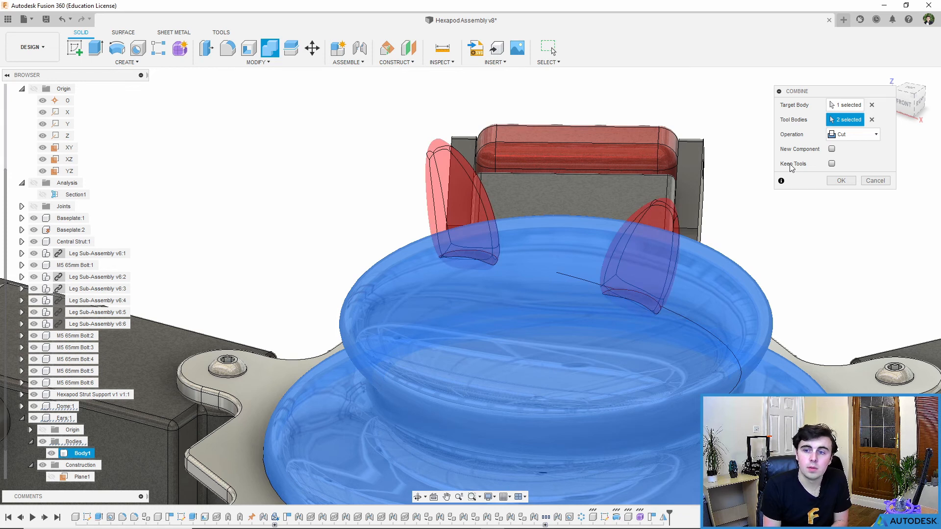
left_click(832, 163)
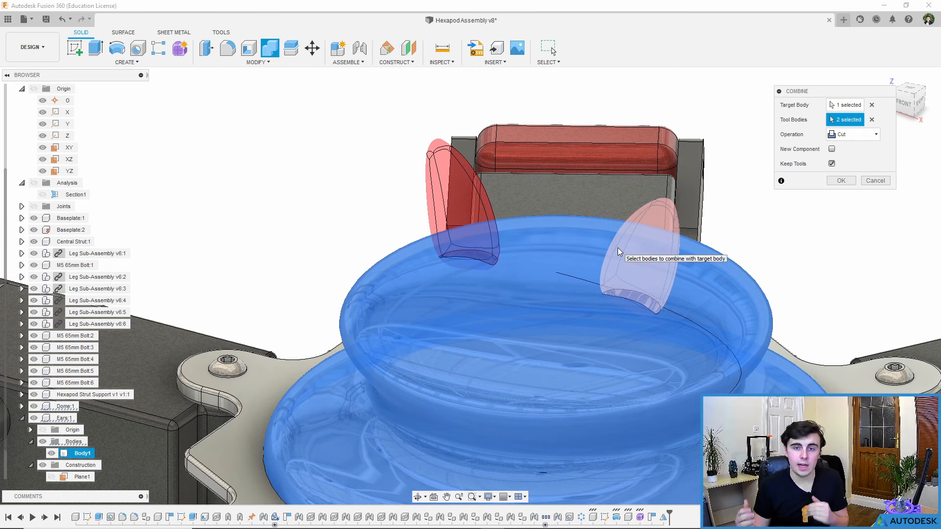
left_click(840, 181)
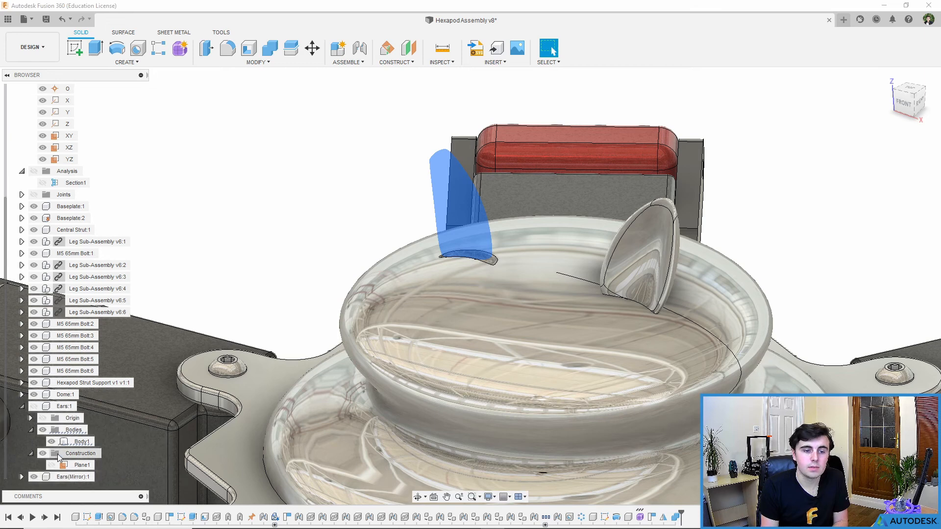
Step: Hide the mirrored ear and examine the recesses cut into the top of the dome
left_click(33, 477)
middle_click_drag(610, 311, 545, 322, "shift")
scroll(634, 313, "up", 7)
middle_click_drag(654, 345, 644, 306, "shift")
scroll(714, 341, "down", 6)
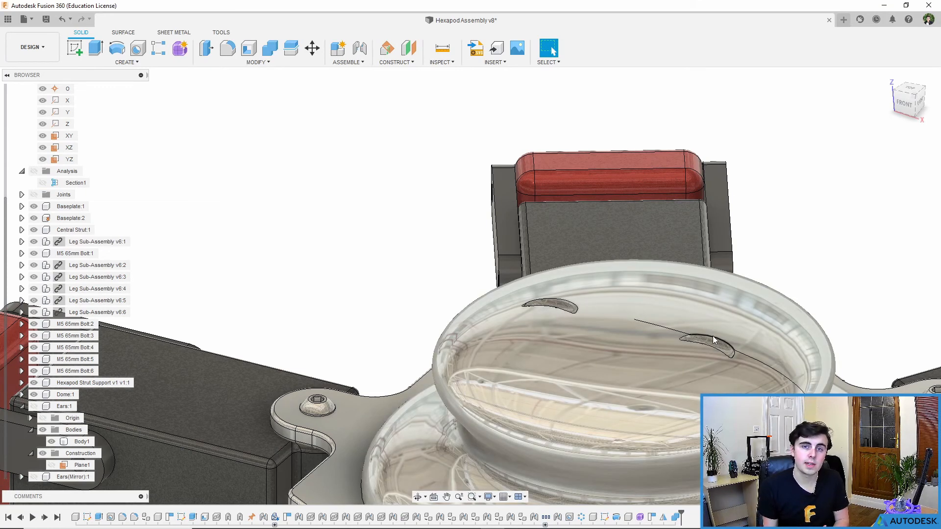
middle_click_drag(742, 342, 720, 342, "shift")
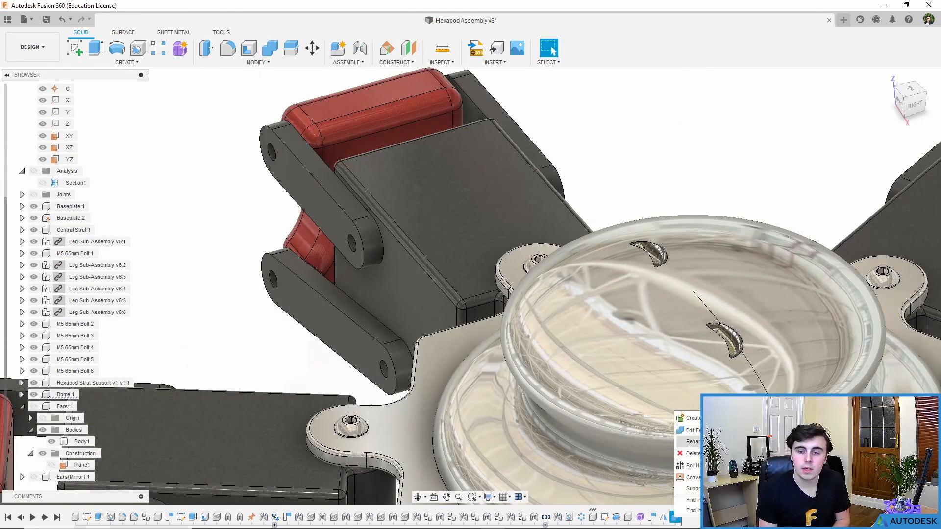
Step: Preview the existing Combine feature with its operation switched to Join, and discard the edit
left_click(850, 135)
left_click(844, 148)
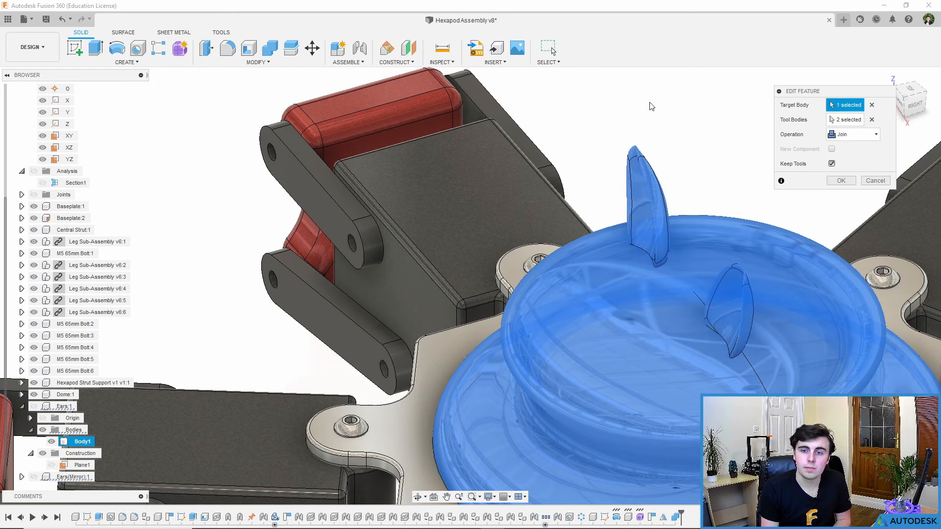
scroll(724, 241, "down", 5)
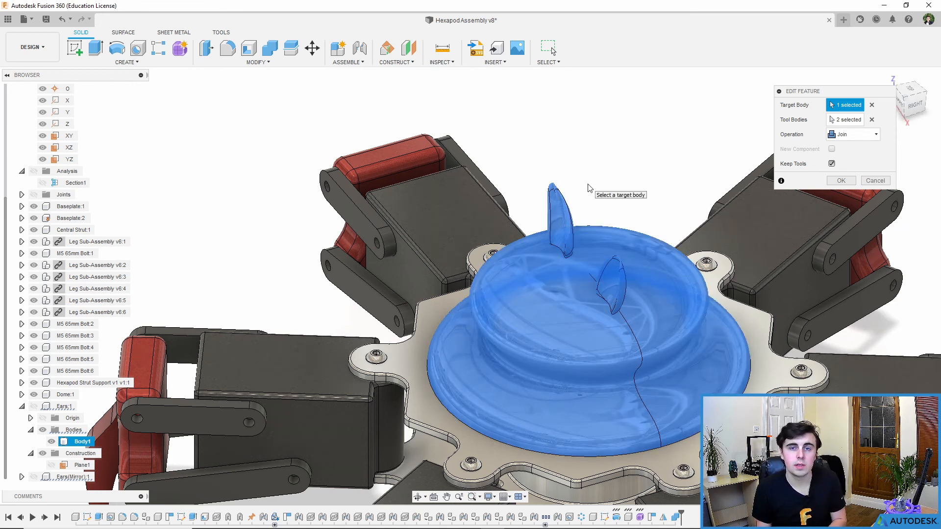
left_click(875, 181)
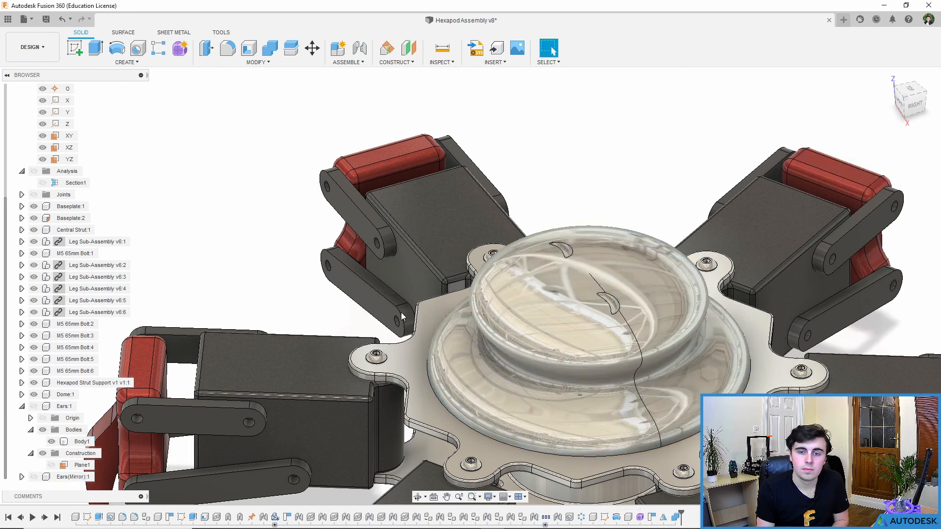
Step: Show both the mirrored ear and the original ear on the dome again
left_click(34, 477)
left_click(34, 406)
middle_click_drag(504, 264, 575, 308, "shift")
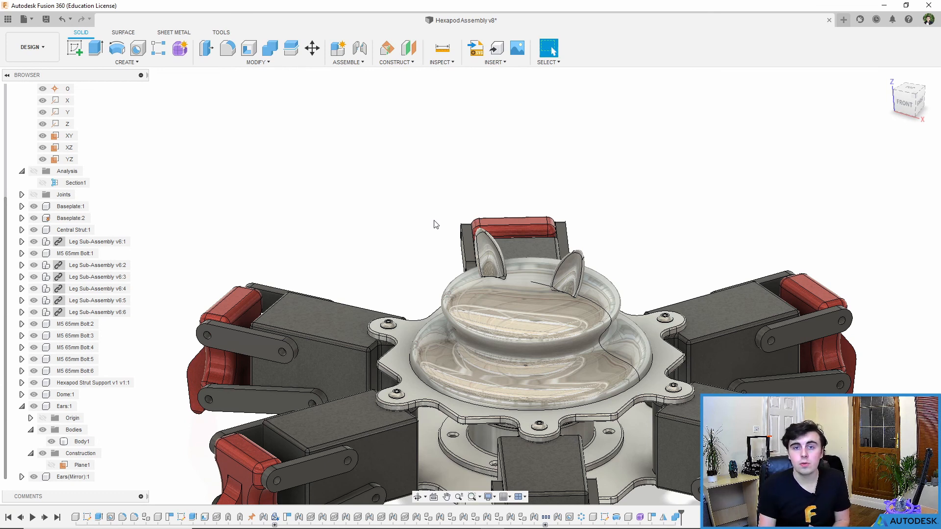
Step: Open the ear's form feature in the design history for editing and finish the form without altering it
left_click(642, 516)
right_click(642, 516)
left_click(653, 431)
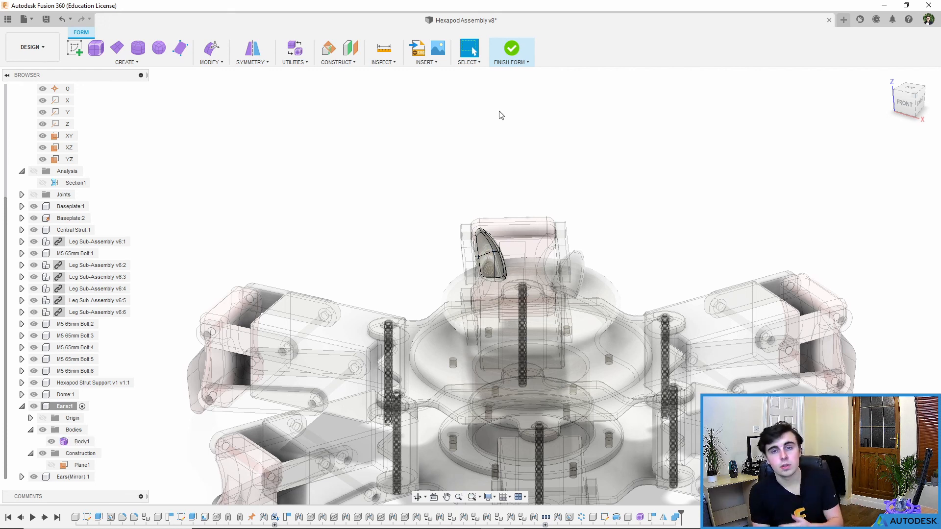
left_click(513, 49)
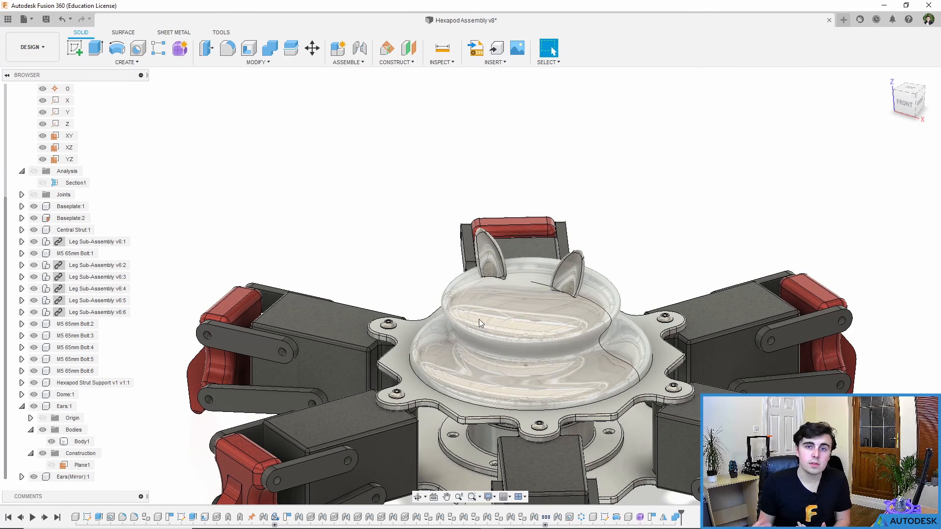